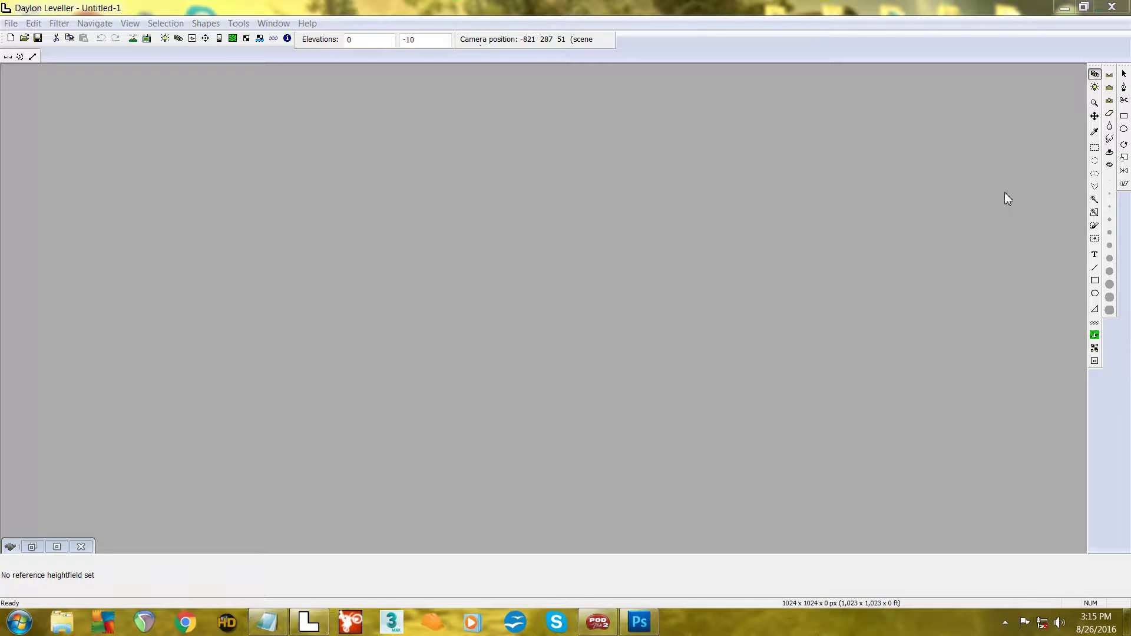
Restore the minimised Untitled-1 heightfield and select a tall rectangular area just left of the map's centre
{"action": "left_click", "coordinate": [33, 547]}
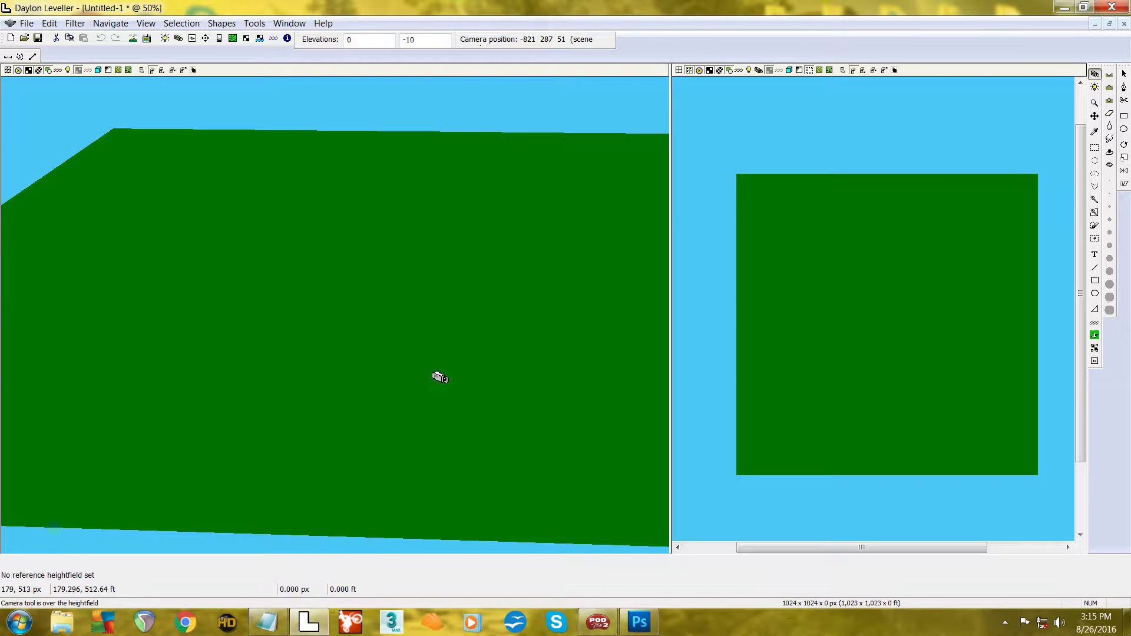
{"action": "left_click", "coordinate": [1095, 147]}
{"action": "left_click_drag", "start_coordinate": [823, 254], "coordinate": [894, 363]}
Draw a Concave Add-mode ramp with elevations 0 and 40 from the selection's lower edge up to its middle
{"action": "left_click", "coordinate": [1095, 309]}
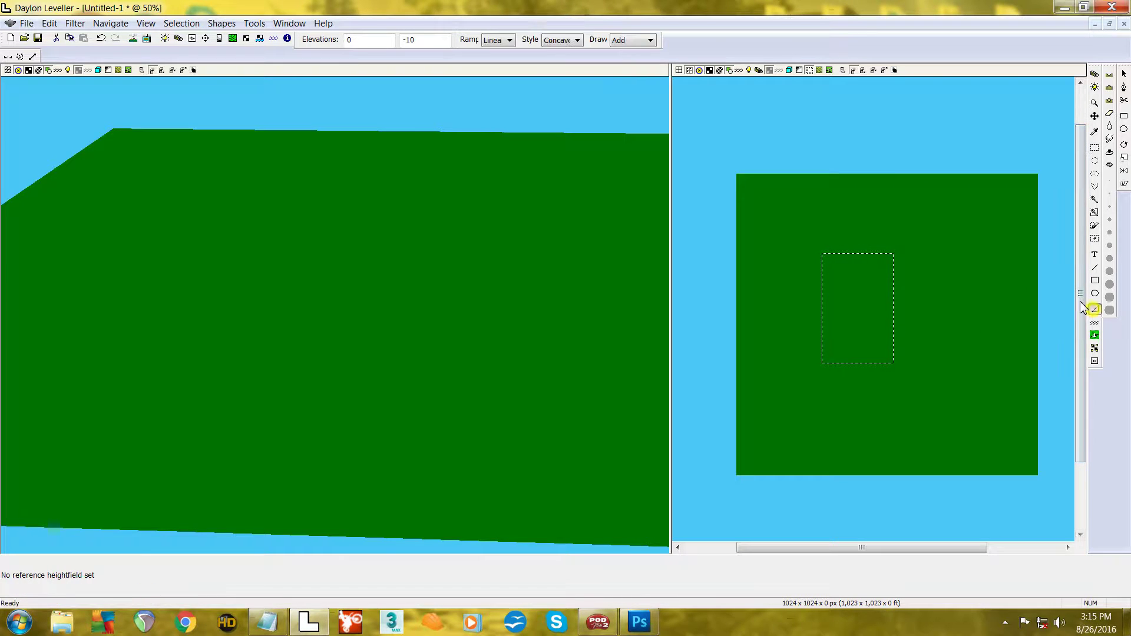
{"action": "left_click_drag", "start_coordinate": [421, 39], "coordinate": [393, 48]}
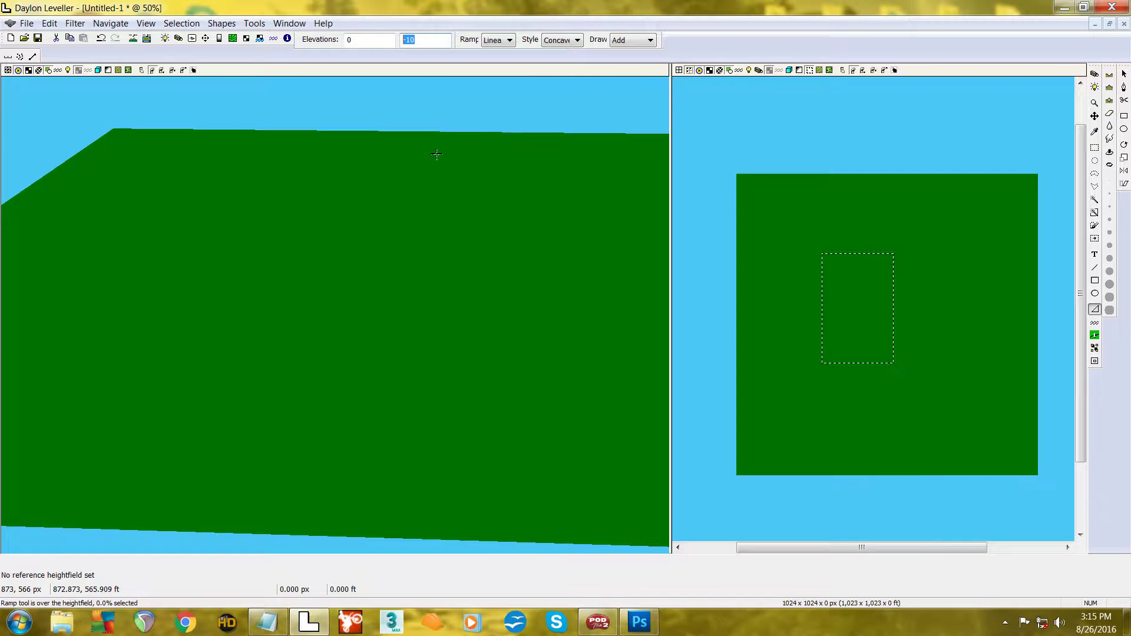
{"action": "type", "text": "40"}
{"action": "left_click", "coordinate": [377, 43]}
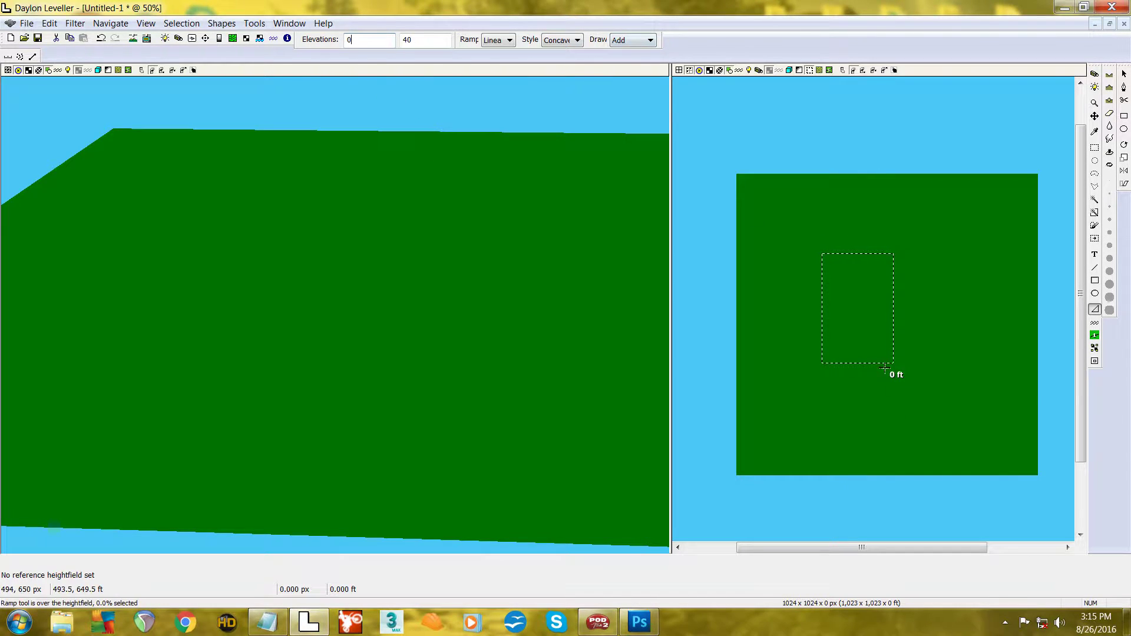
{"action": "left_click_drag", "start_coordinate": [862, 363], "coordinate": [862, 309]}
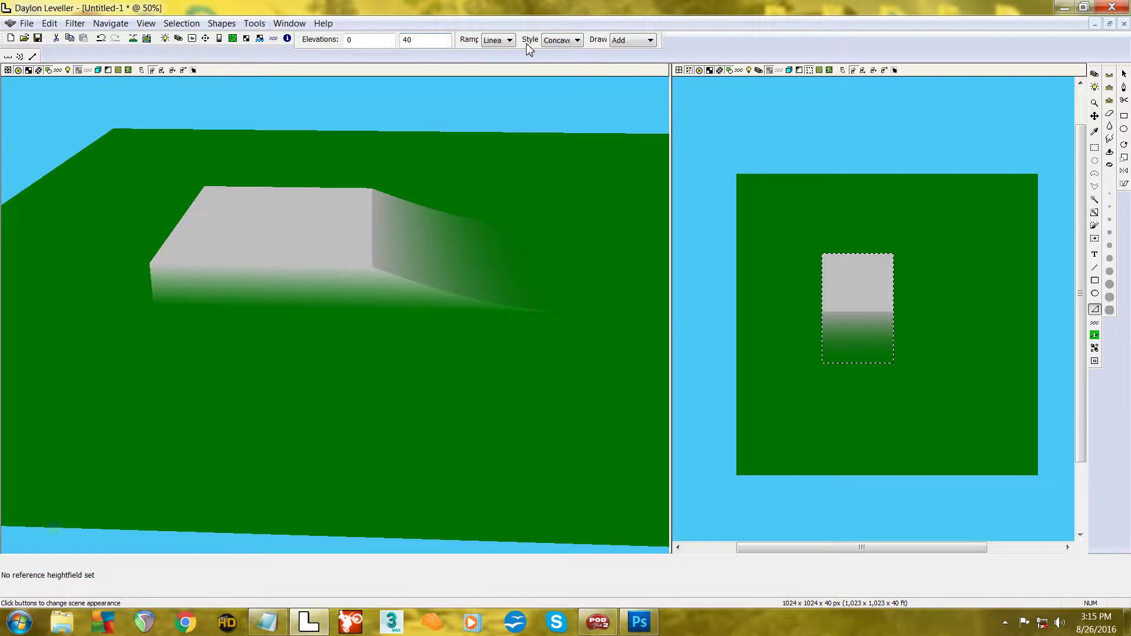
Draw a second ramp with elevations 0 and -40 from the crest to the selection's upper edge and deselect
{"action": "type", "text": "0"}
{"action": "left_click_drag", "start_coordinate": [419, 40], "coordinate": [395, 40]}
{"action": "type", "text": "-"}
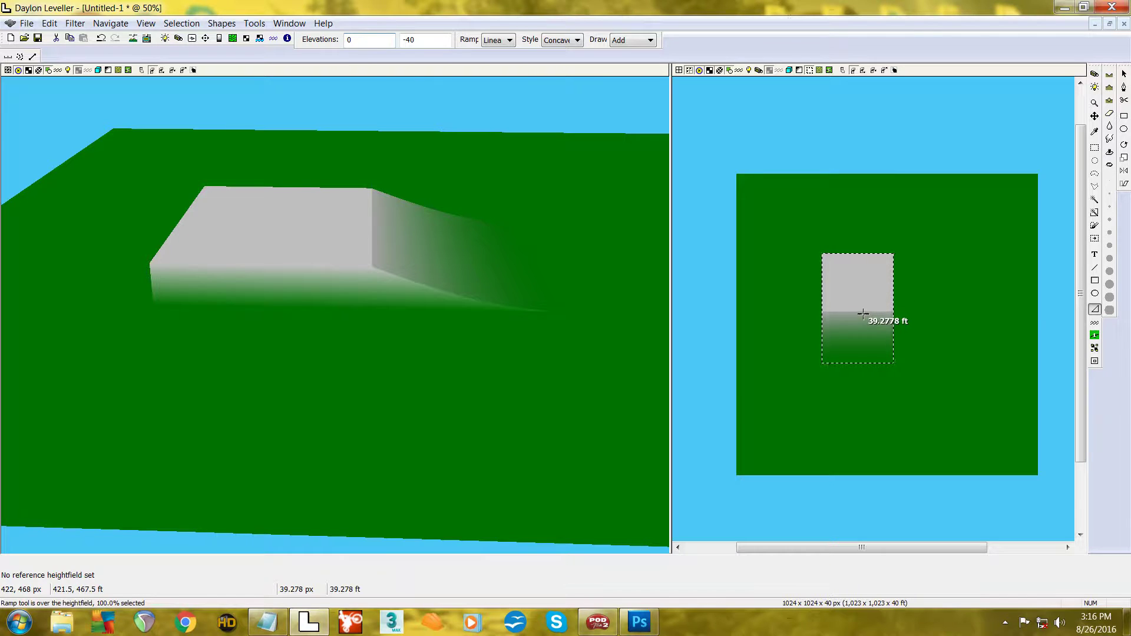
{"action": "left_click_drag", "start_coordinate": [861, 312], "coordinate": [869, 258]}
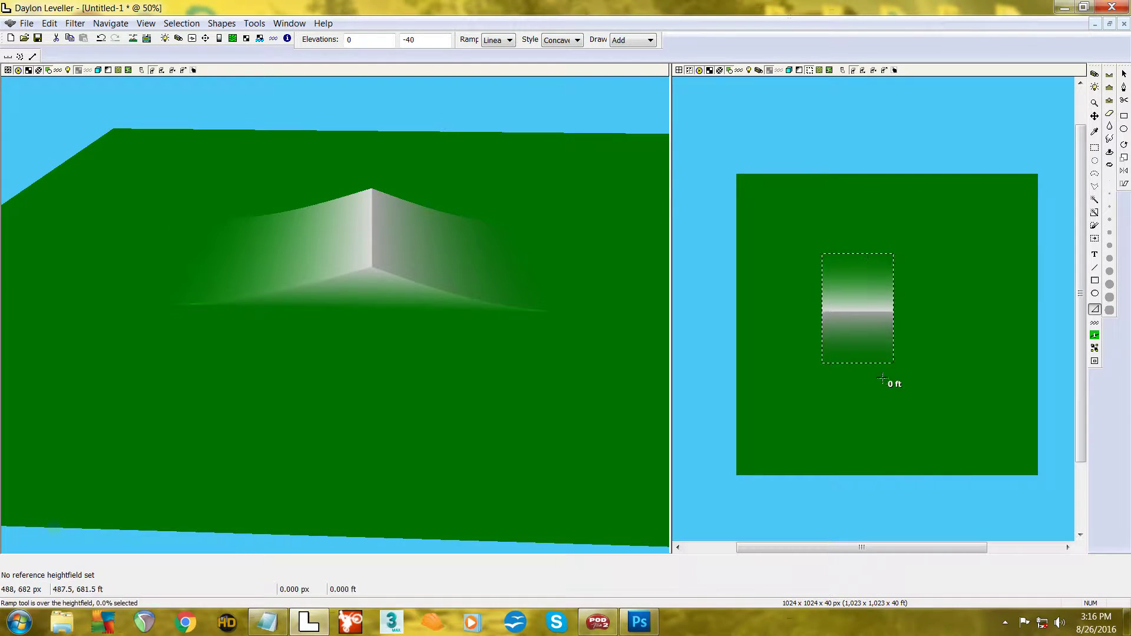
{"action": "key", "text": "ctrl+d"}
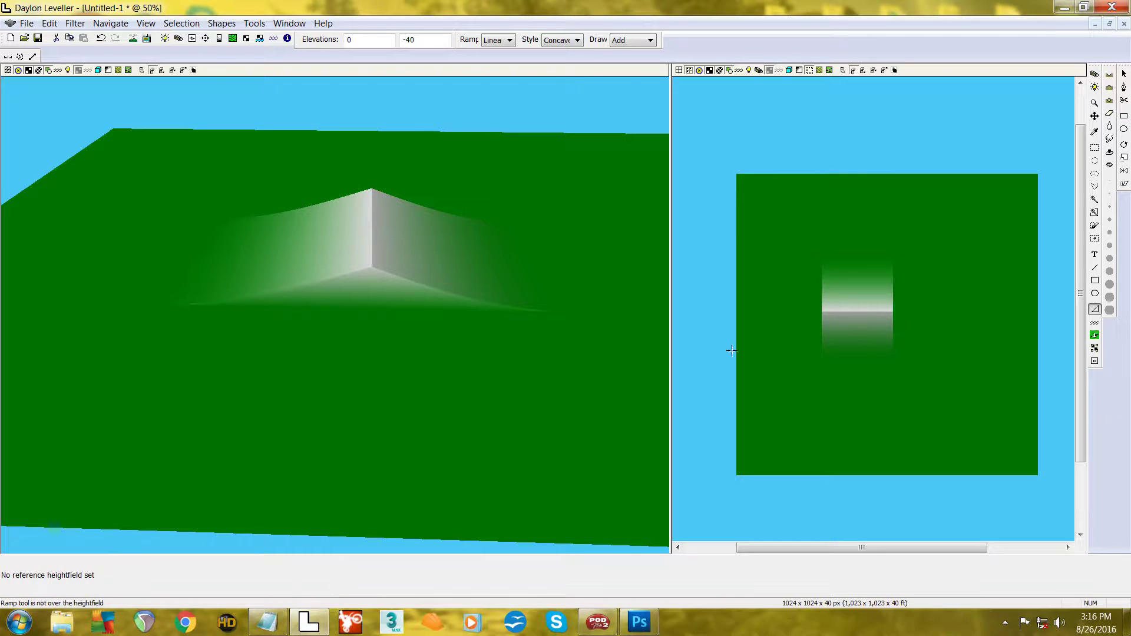
Examine the ridge's sharp crest up close from a low camera angle
{"action": "scroll", "coordinate": [373, 259], "scroll_direction": "up", "scroll_amount": 3}
{"action": "key", "text": "c"}
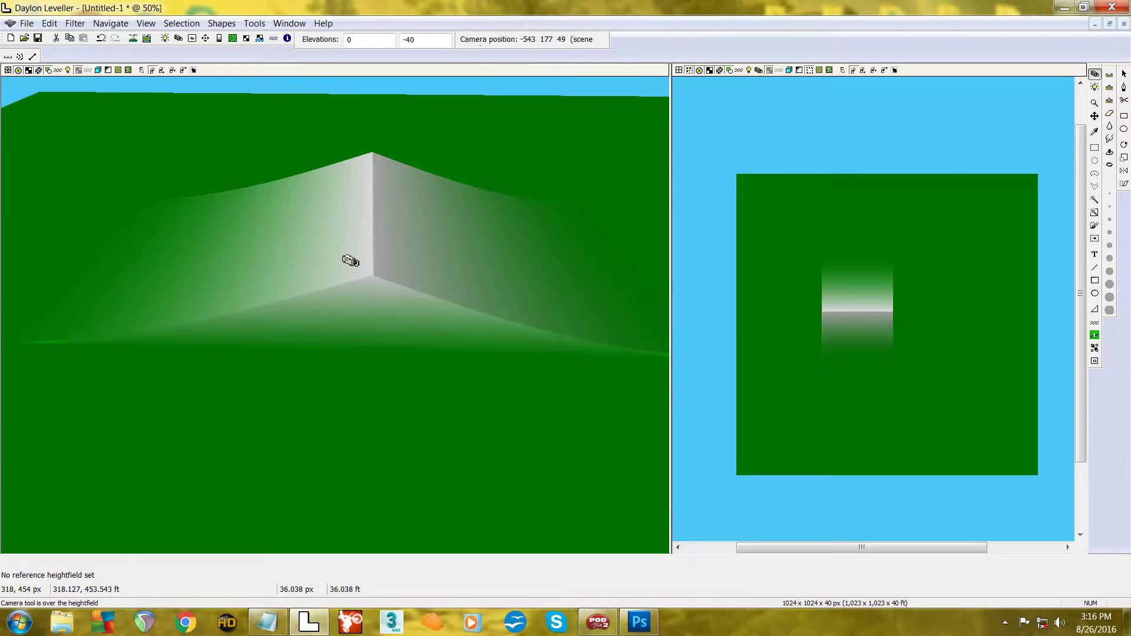
{"action": "left_click_drag", "start_coordinate": [345, 279], "coordinate": [339, 235]}
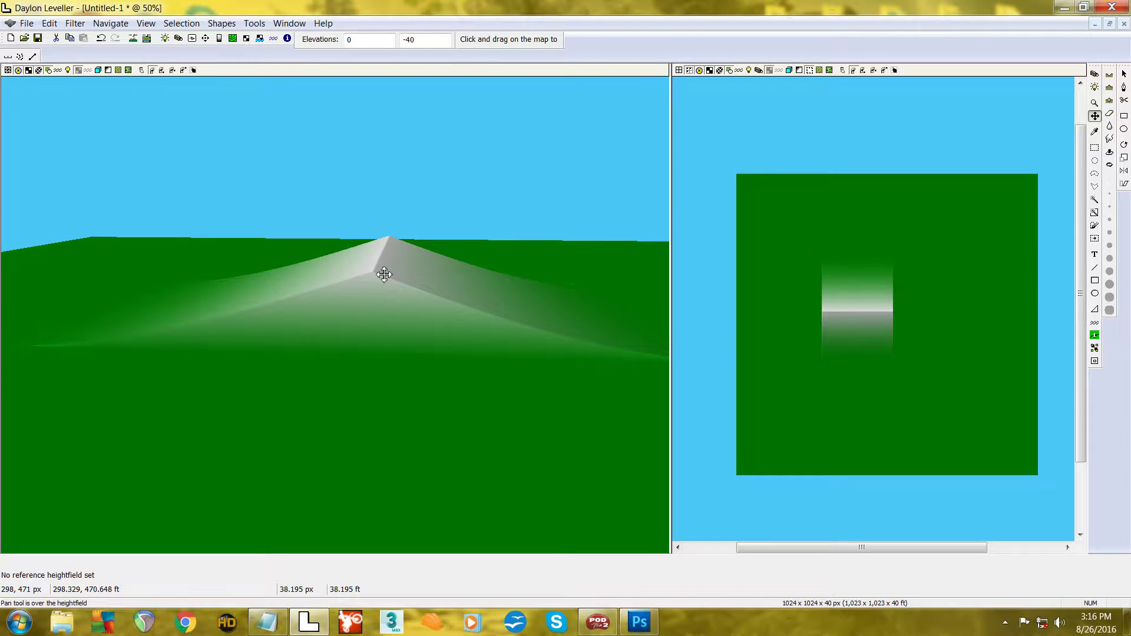
{"action": "key", "text": "space"}
{"action": "key", "text": "space"}
{"action": "key", "text": "space"}
{"action": "key", "text": "space"}
{"action": "key", "text": "space"}
{"action": "key", "text": "space"}
{"action": "key", "text": "space"}
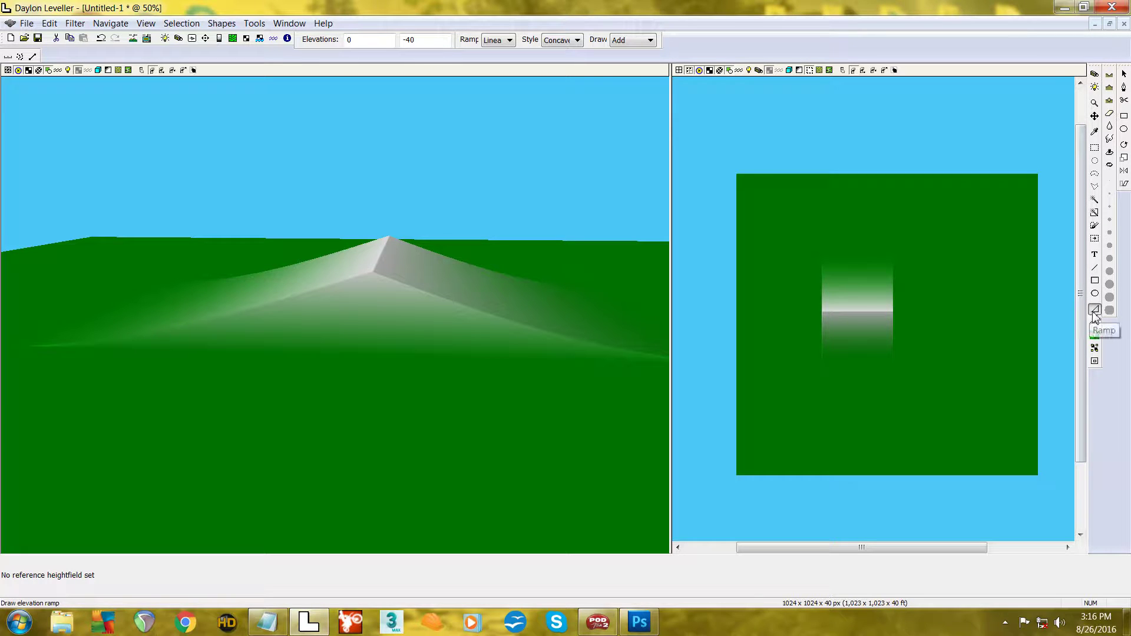
{"action": "key", "text": "z"}
{"action": "key", "text": "h"}
{"action": "right_click", "coordinate": [453, 312]}
{"action": "right_click", "coordinate": [394, 301]}
{"action": "right_click", "coordinate": [393, 300]}
{"action": "right_click", "coordinate": [386, 295]}
{"action": "right_click", "coordinate": [382, 280]}
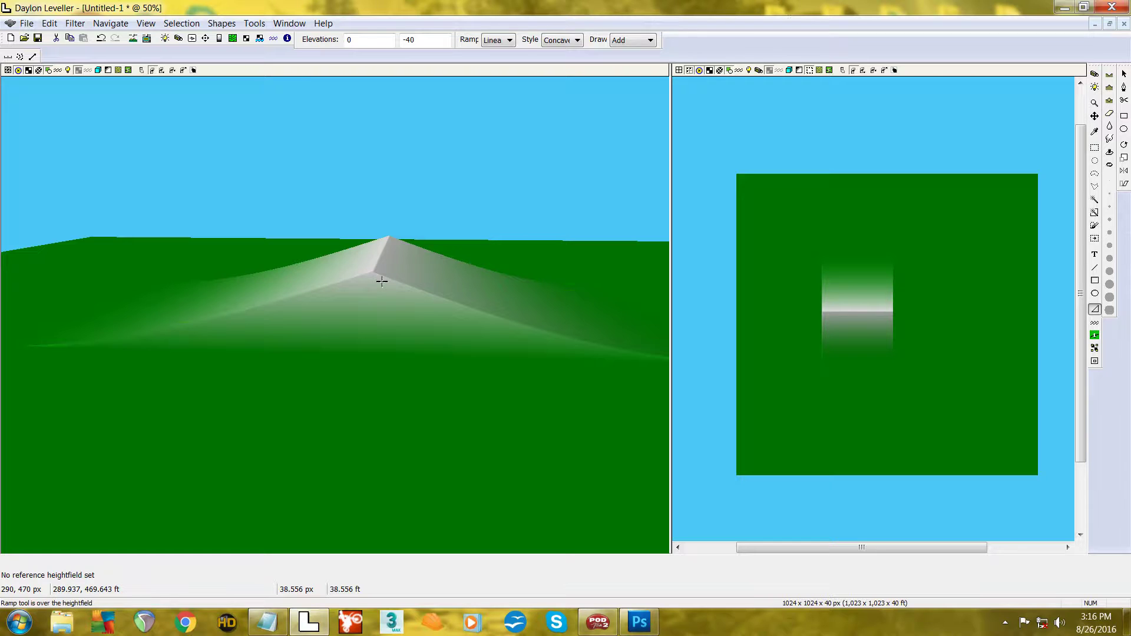
{"action": "right_click", "coordinate": [381, 281]}
{"action": "right_click", "coordinate": [382, 281]}
{"action": "right_click", "coordinate": [381, 281]}
{"action": "right_click", "coordinate": [381, 281]}
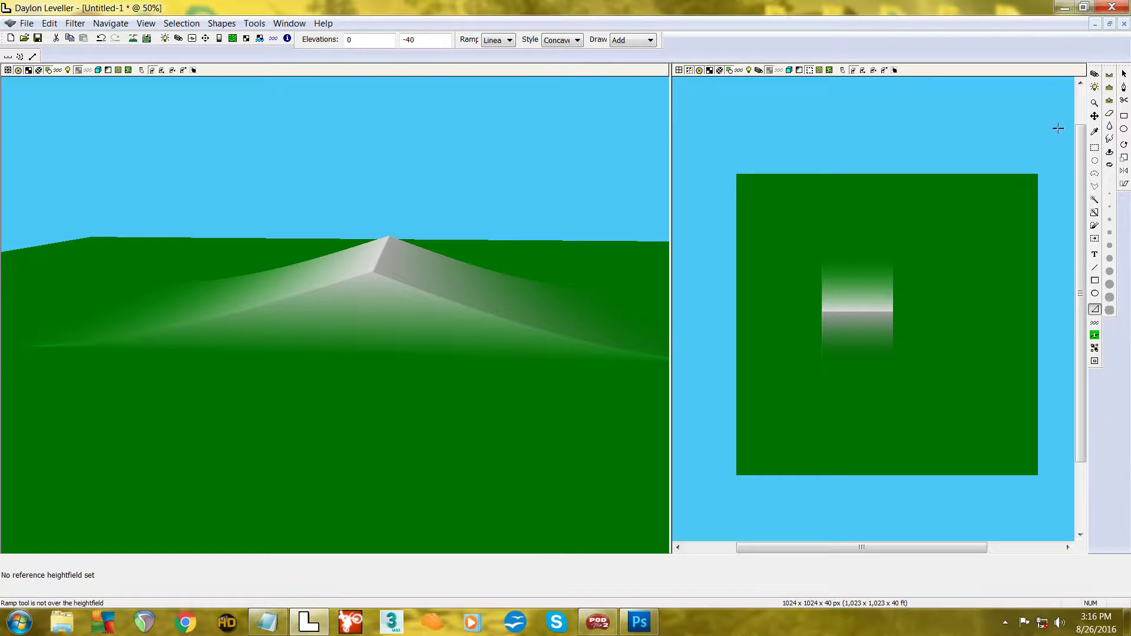
Set the Dig tool to a strength of 0.5 px with the 25 px brush
{"action": "left_click", "coordinate": [1111, 74]}
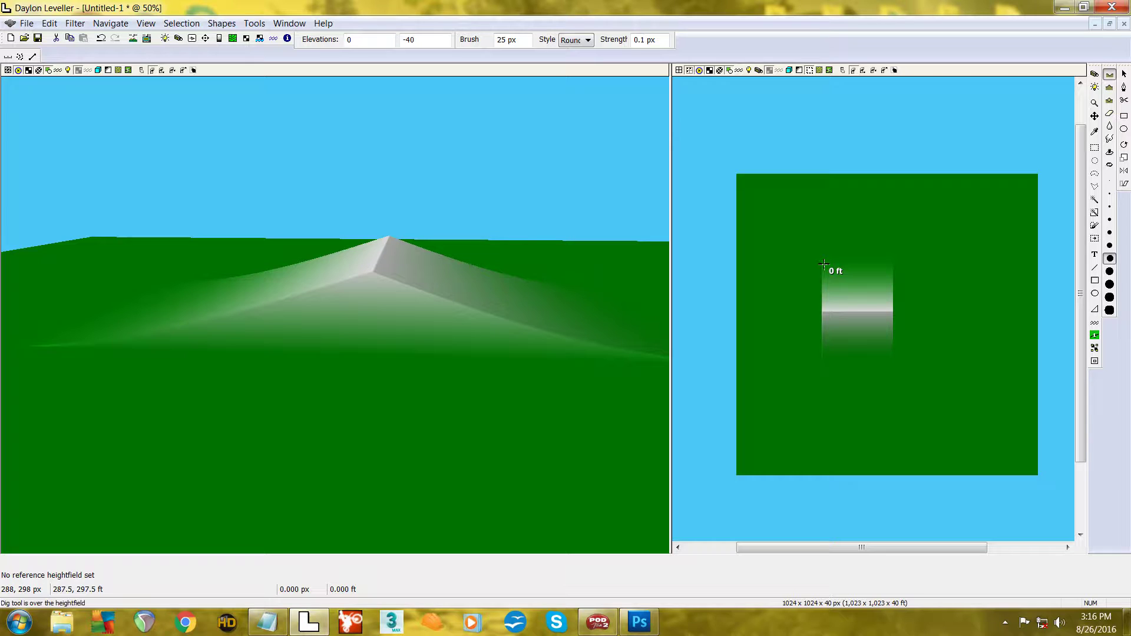
{"action": "left_click", "coordinate": [646, 42]}
{"action": "type", "text": "5"}
{"action": "left_click", "coordinate": [1111, 234]}
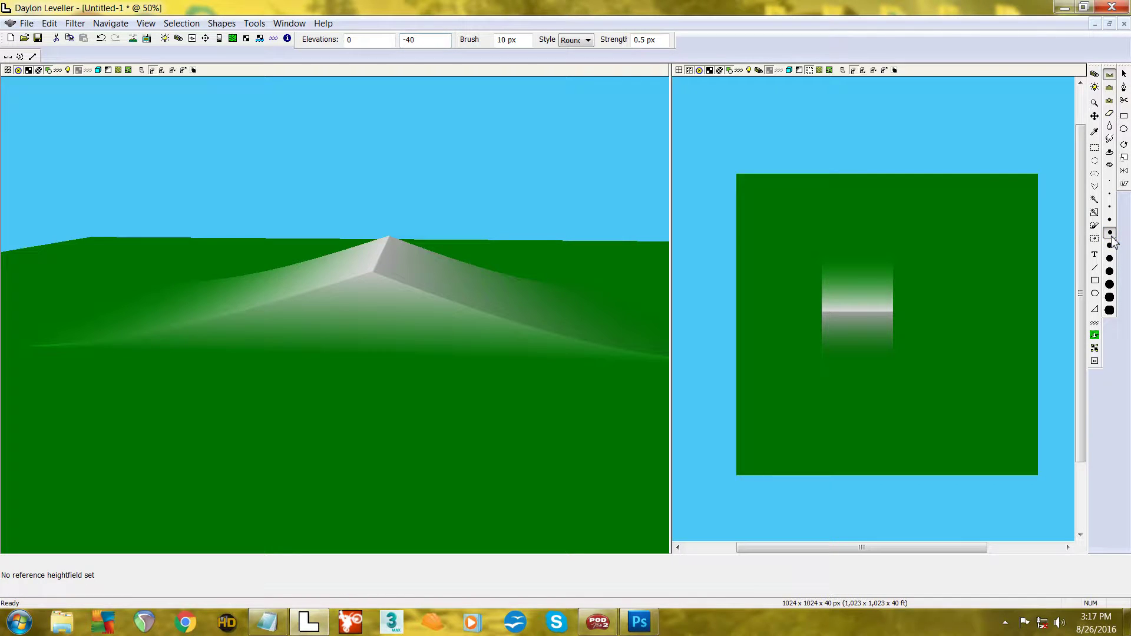
{"action": "left_click", "coordinate": [1110, 258]}
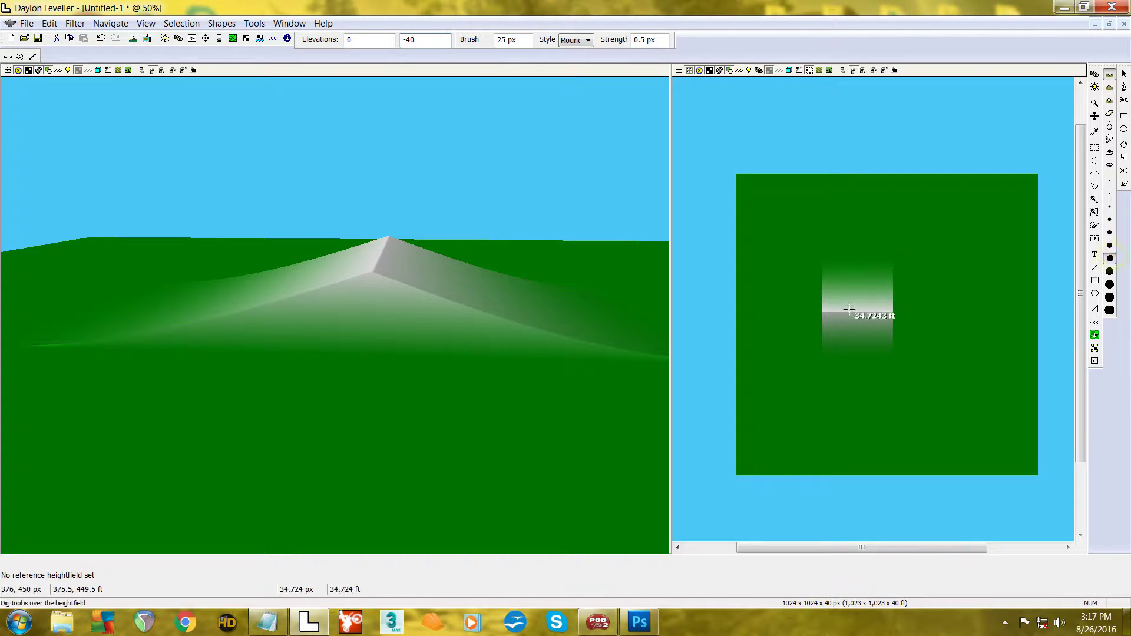
Dig two dents into the ridge crest at and near its left end using the Round brush style and inspect them in 3D
{"action": "scroll", "coordinate": [848, 315], "scroll_direction": "up", "scroll_amount": 5}
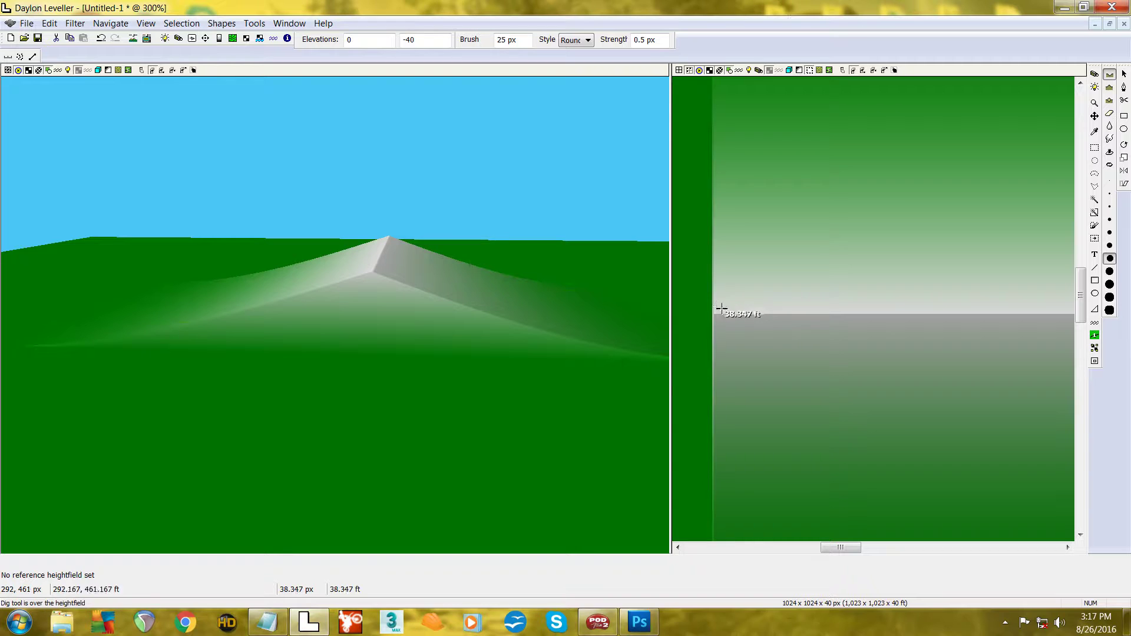
{"action": "left_click", "coordinate": [776, 317]}
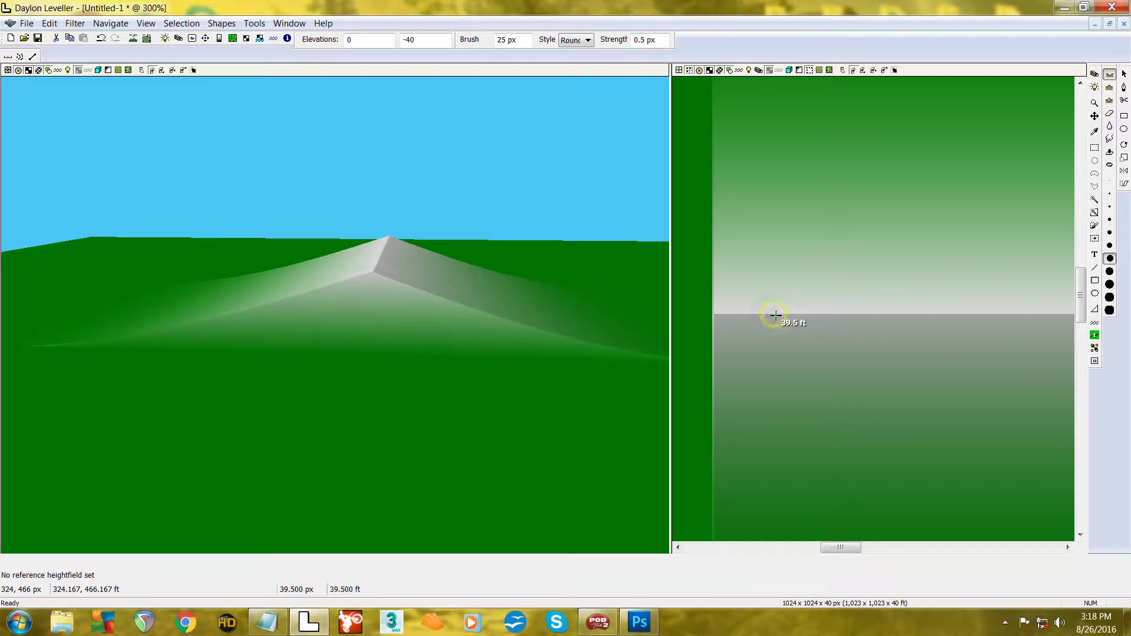
{"action": "scroll", "coordinate": [769, 325], "scroll_direction": "up", "scroll_amount": 3}
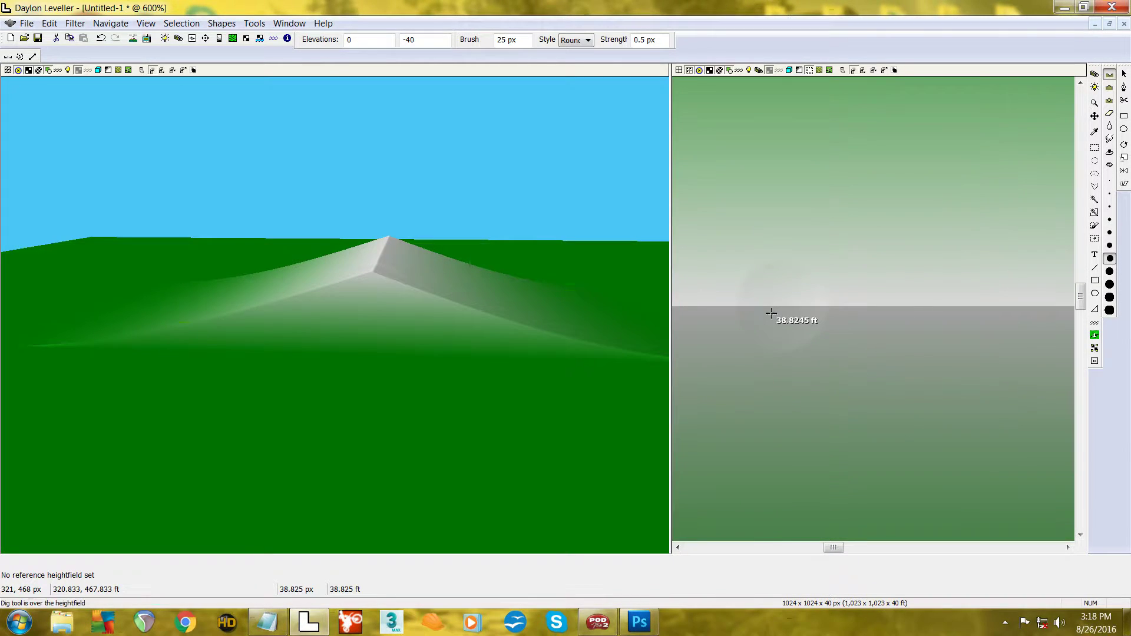
{"action": "middle_click_drag", "start_coordinate": [771, 313], "coordinate": [817, 313]}
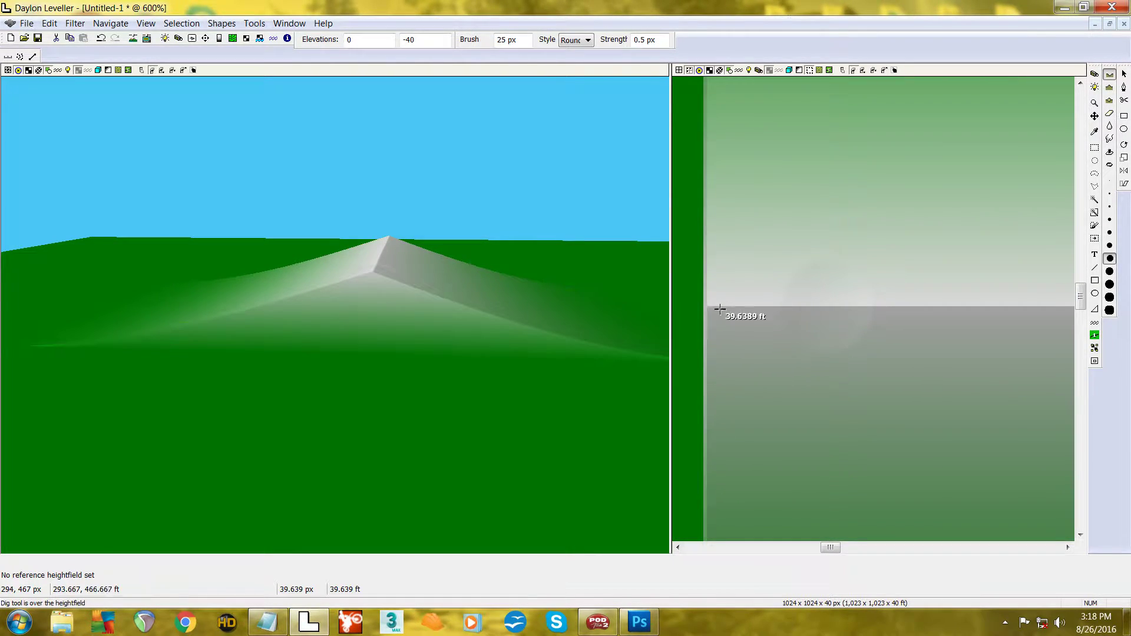
{"action": "scroll", "coordinate": [379, 262], "scroll_direction": "up", "scroll_amount": 6}
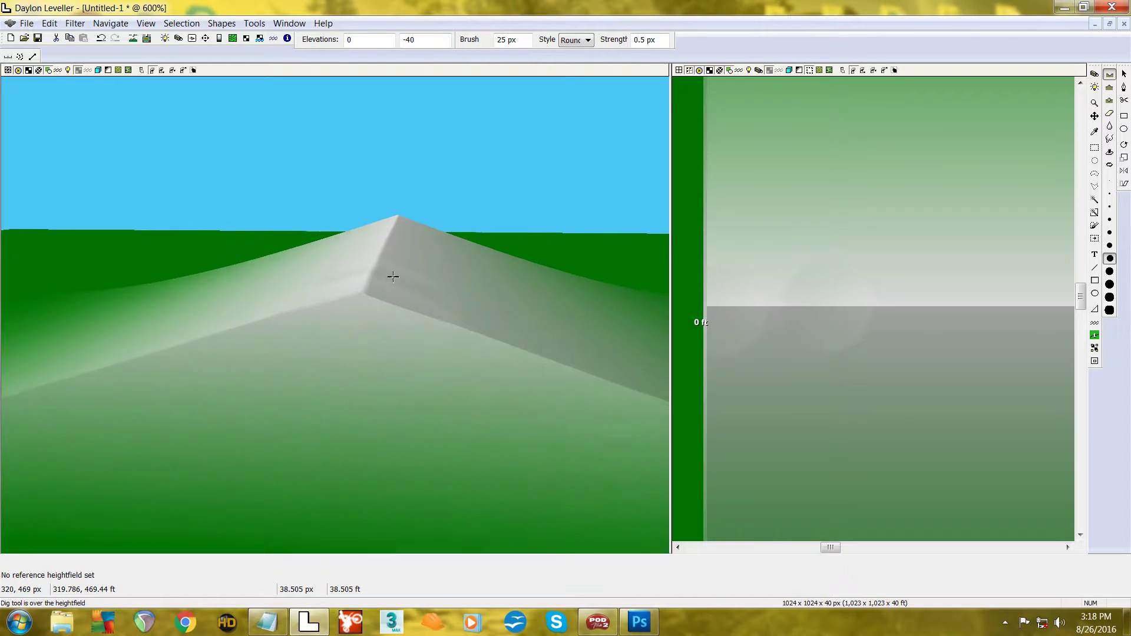
{"action": "scroll", "coordinate": [393, 277], "scroll_direction": "up", "scroll_amount": 2}
{"action": "key", "text": "c"}
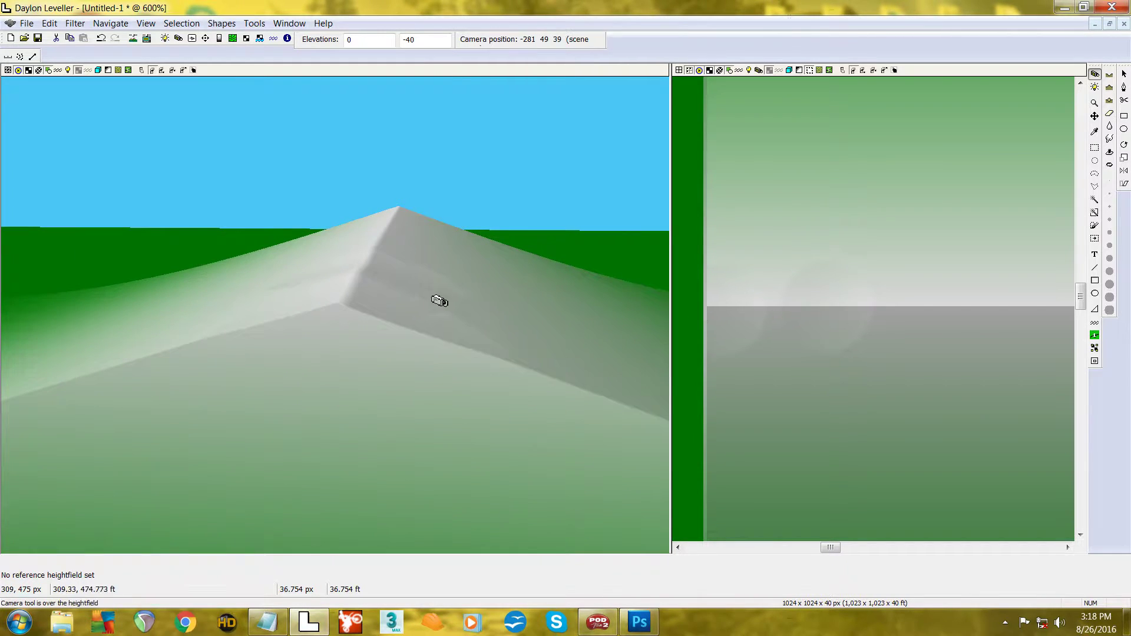
{"action": "left_click", "coordinate": [416, 303]}
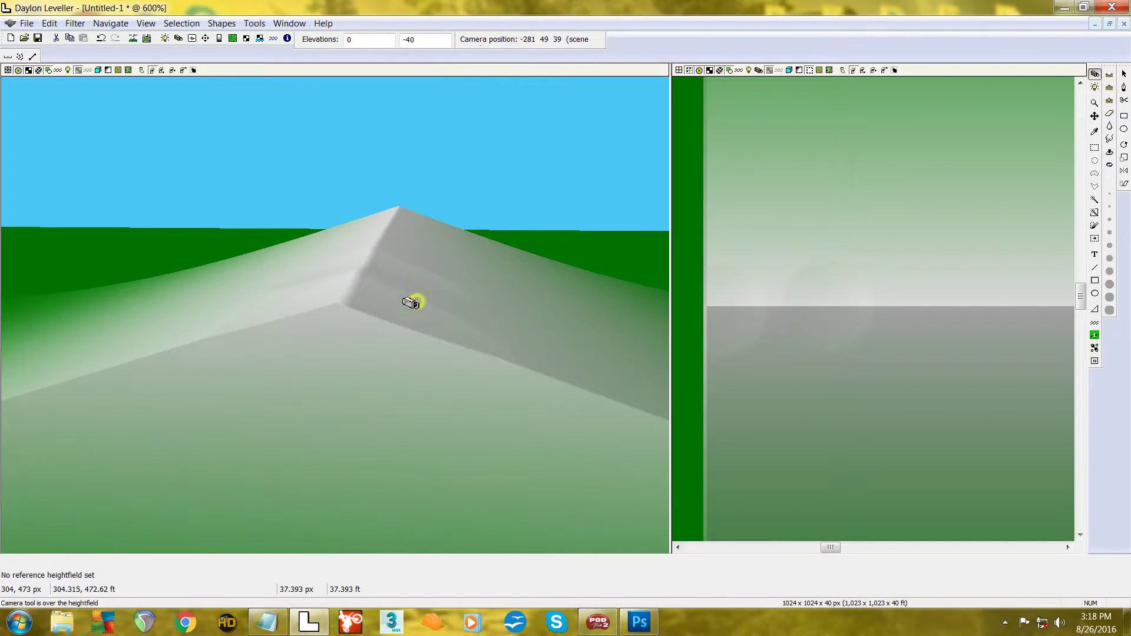
{"action": "mouse_move", "coordinate": [410, 303]}
{"action": "left_mouse_down"}
{"action": "mouse_move", "coordinate": [328, 290]}
{"action": "mouse_move", "coordinate": [416, 307]}
{"action": "left_mouse_up"}
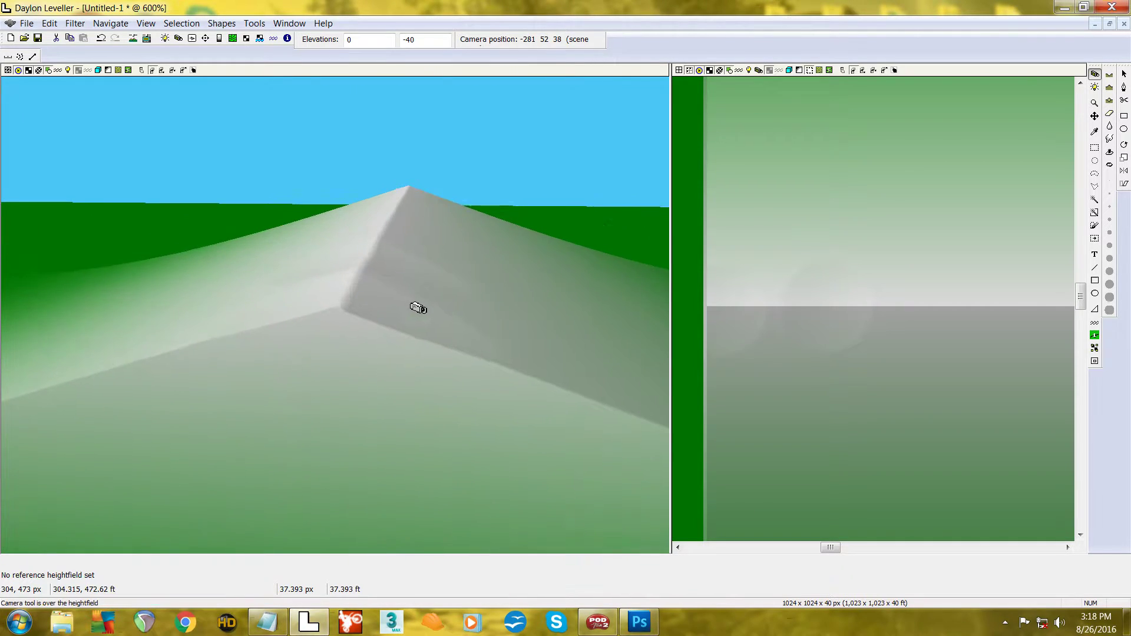
{"action": "left_click_drag", "start_coordinate": [419, 308], "coordinate": [426, 308]}
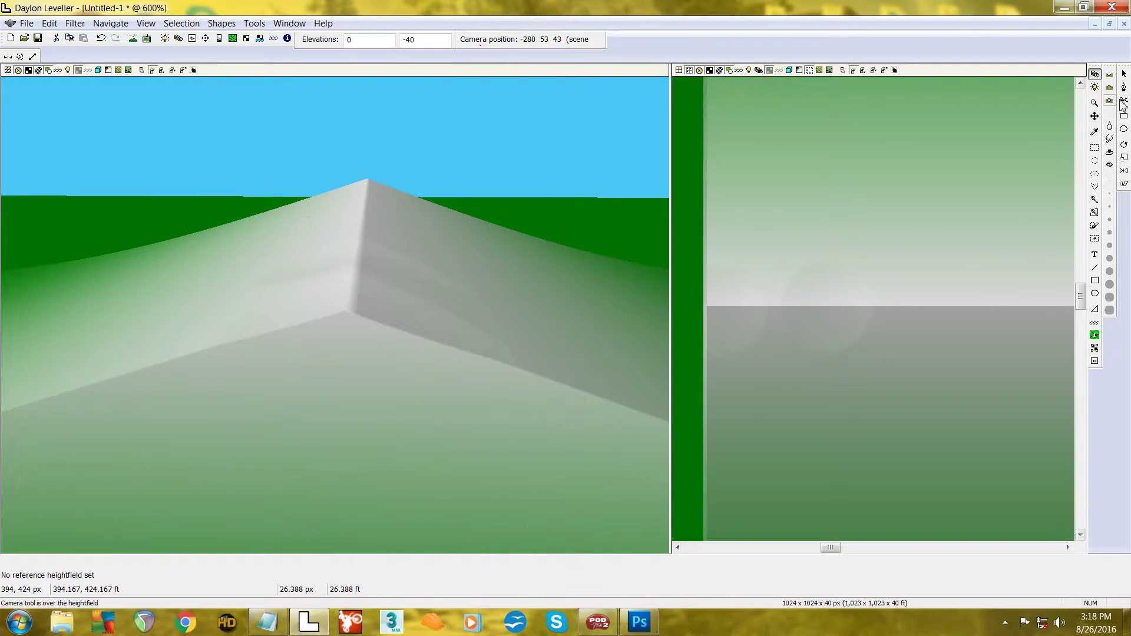
Switch the Dig brush to the Sharp style and dig a dent farther right along the crest
{"action": "left_click", "coordinate": [1110, 74]}
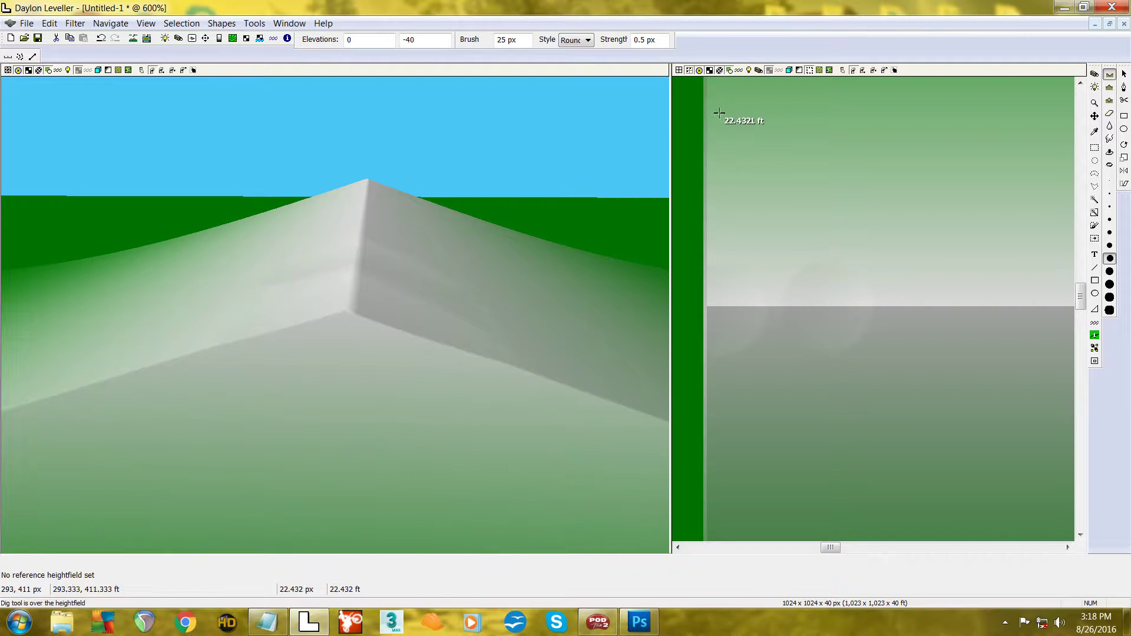
{"action": "left_click", "coordinate": [587, 42]}
{"action": "left_click", "coordinate": [570, 57]}
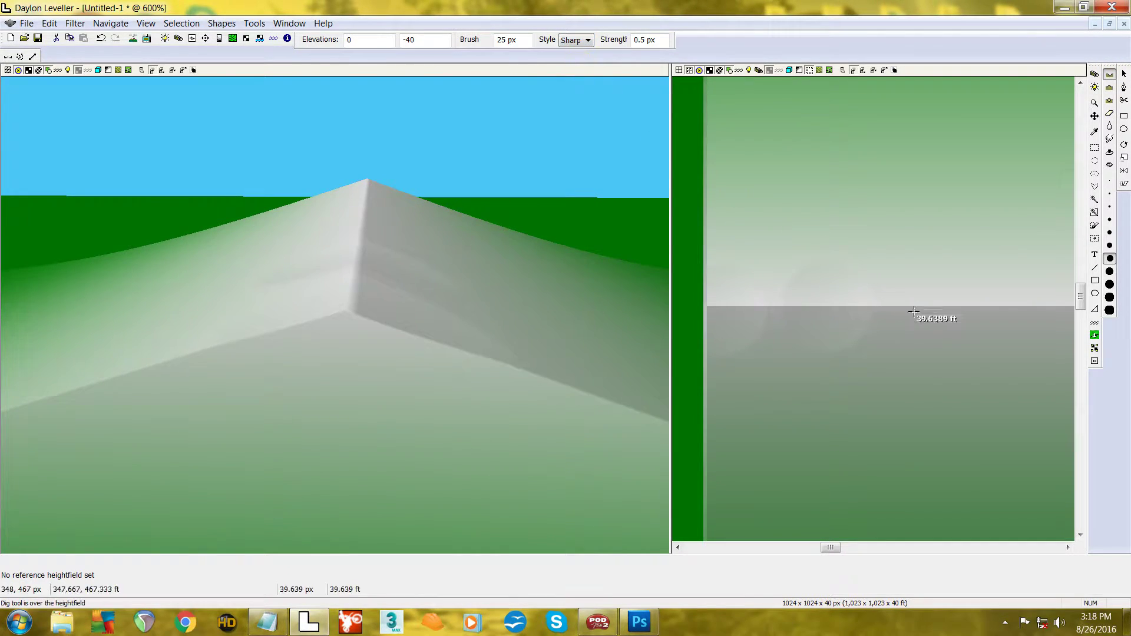
{"action": "left_click", "coordinate": [934, 311]}
{"action": "middle_click_drag", "start_coordinate": [461, 252], "coordinate": [417, 275]}
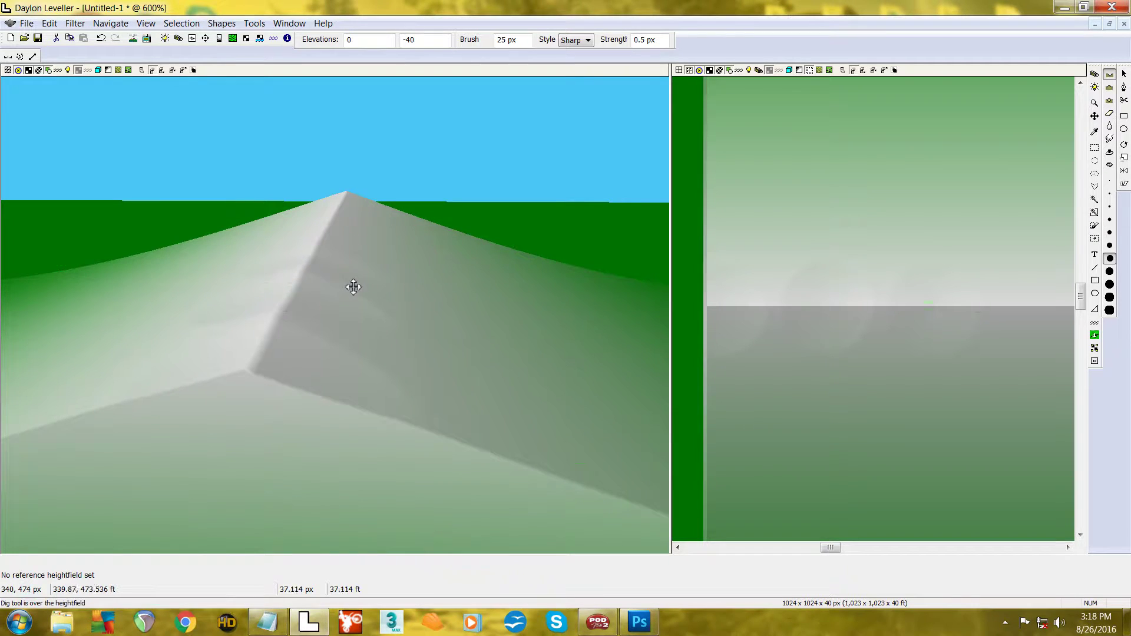
Switch the Dig brush to the Flat style and dig a spot farther along the crest
{"action": "left_click", "coordinate": [587, 40]}
{"action": "left_click", "coordinate": [585, 72]}
{"action": "middle_click_drag", "start_coordinate": [979, 317], "coordinate": [795, 311]}
{"action": "left_click", "coordinate": [858, 303]}
{"action": "scroll", "coordinate": [371, 234], "scroll_direction": "up", "scroll_amount": 6}
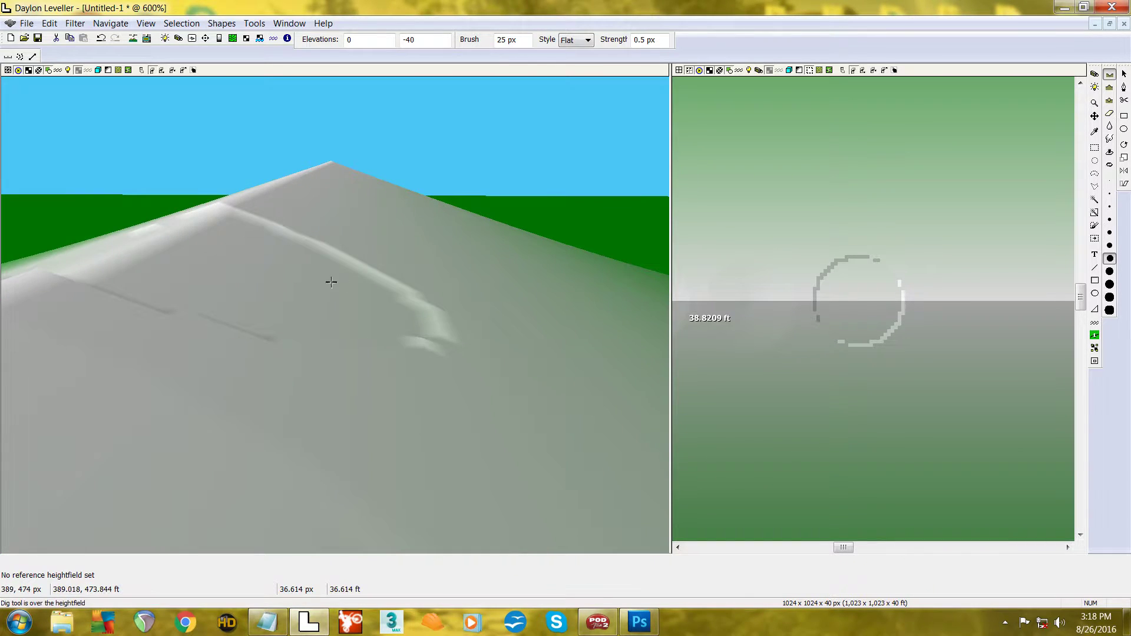
Compare the dug spots along the ridge and undo all the dig strokes
{"action": "middle_click_drag", "start_coordinate": [307, 283], "coordinate": [434, 285]}
{"action": "scroll", "coordinate": [430, 283], "scroll_direction": "down", "scroll_amount": 6}
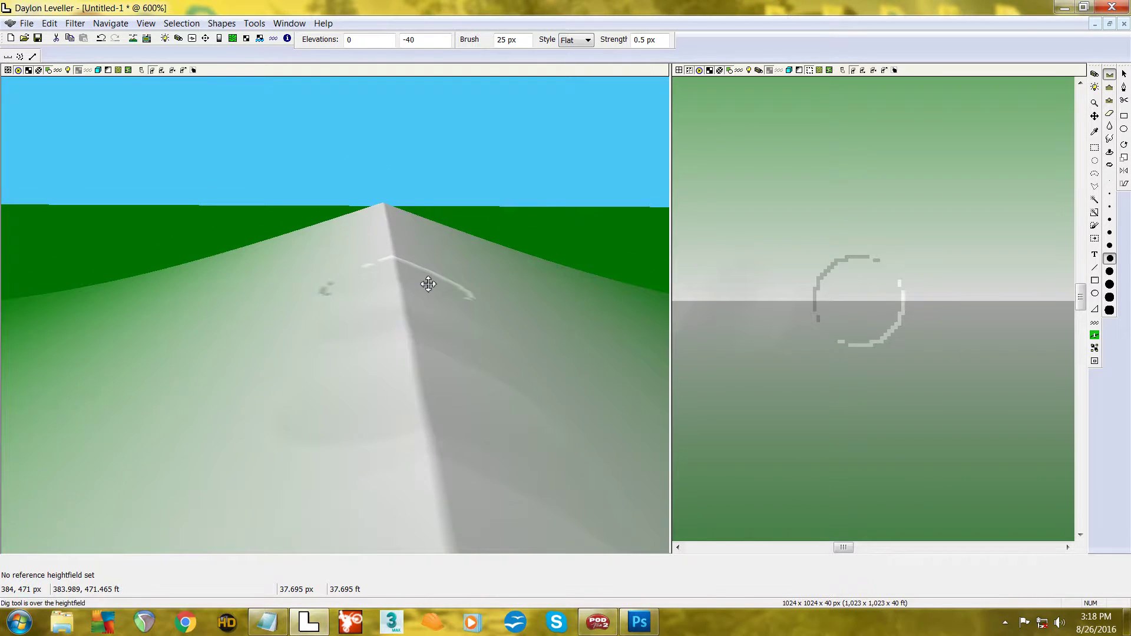
{"action": "scroll", "coordinate": [443, 292], "scroll_direction": "down", "scroll_amount": 1}
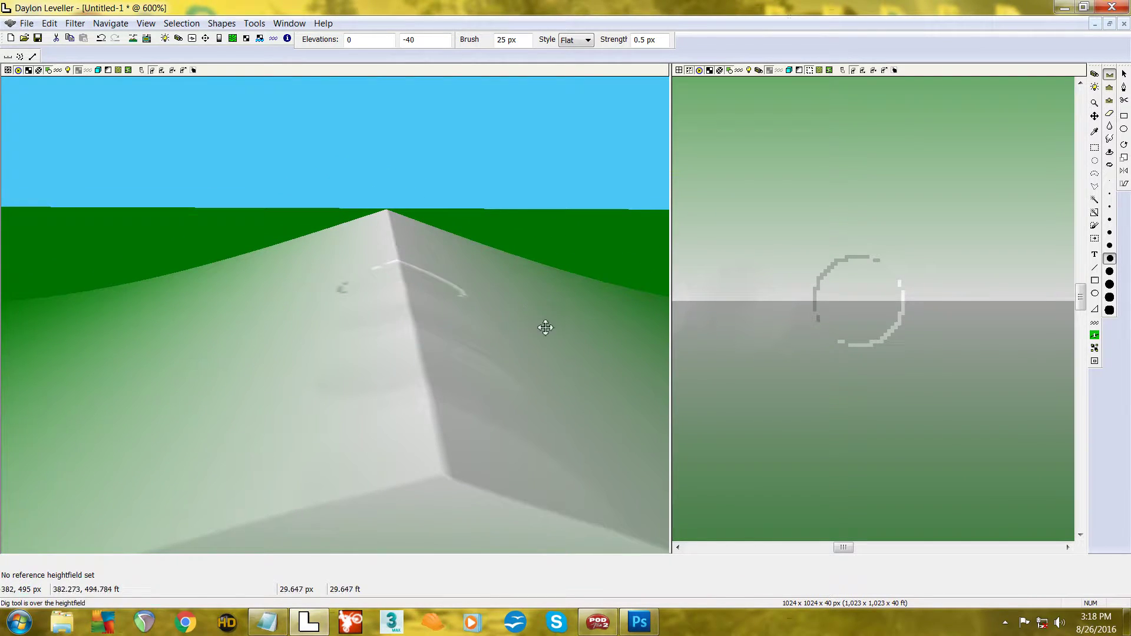
{"action": "scroll", "coordinate": [542, 328], "scroll_direction": "down", "scroll_amount": 1}
{"action": "middle_click_drag", "start_coordinate": [548, 346], "coordinate": [525, 308]}
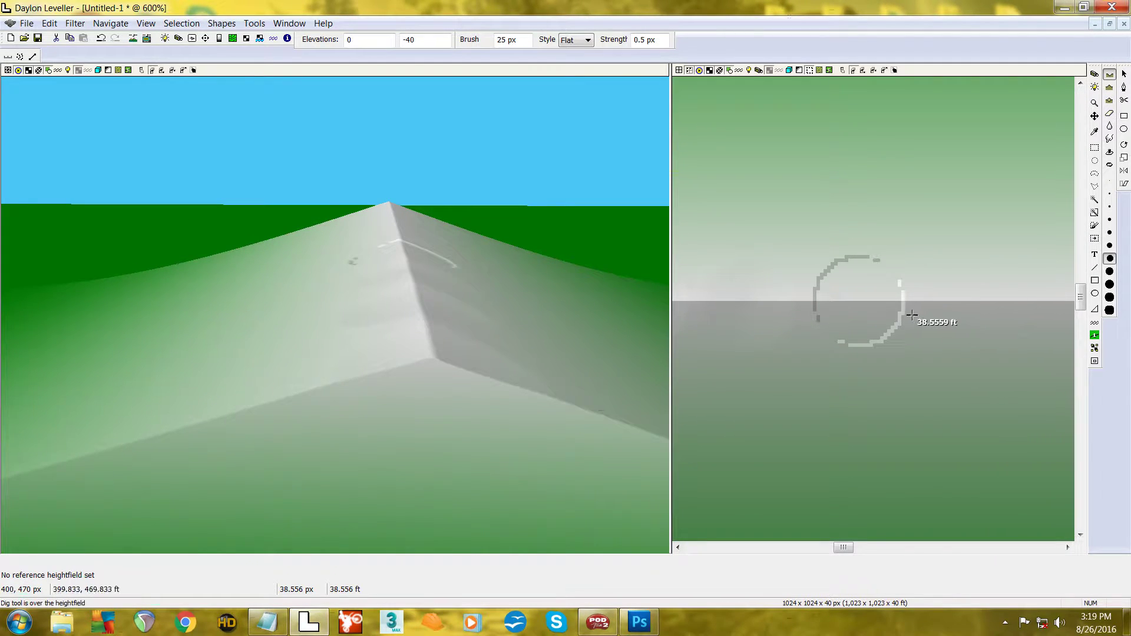
{"action": "scroll", "coordinate": [901, 318], "scroll_direction": "down", "scroll_amount": 1}
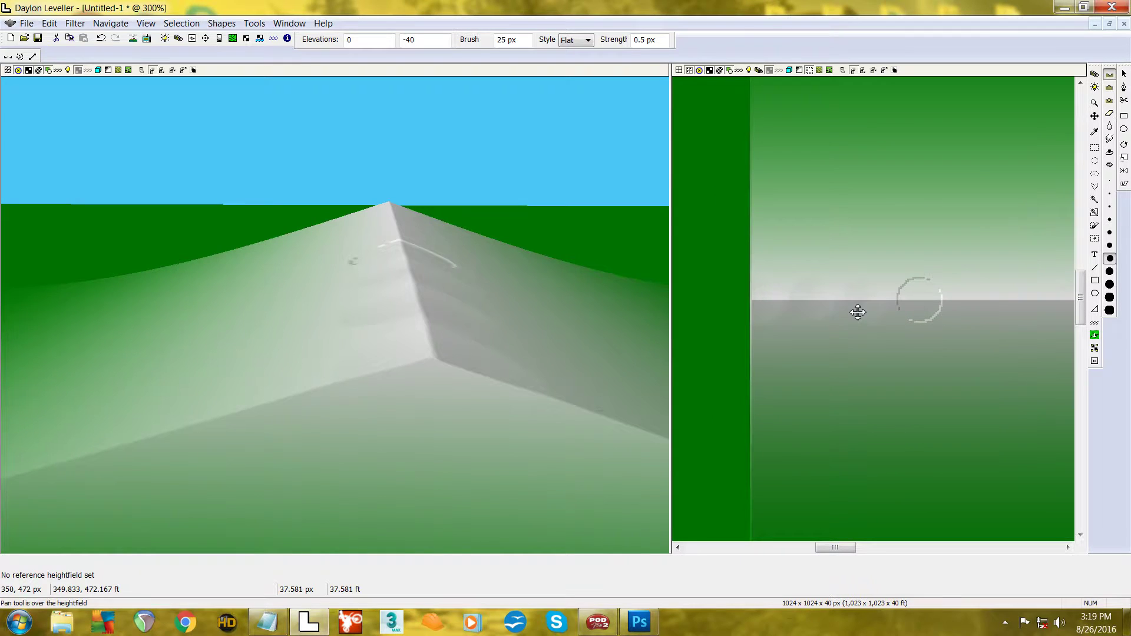
{"action": "scroll", "coordinate": [777, 308], "scroll_direction": "up", "scroll_amount": 1}
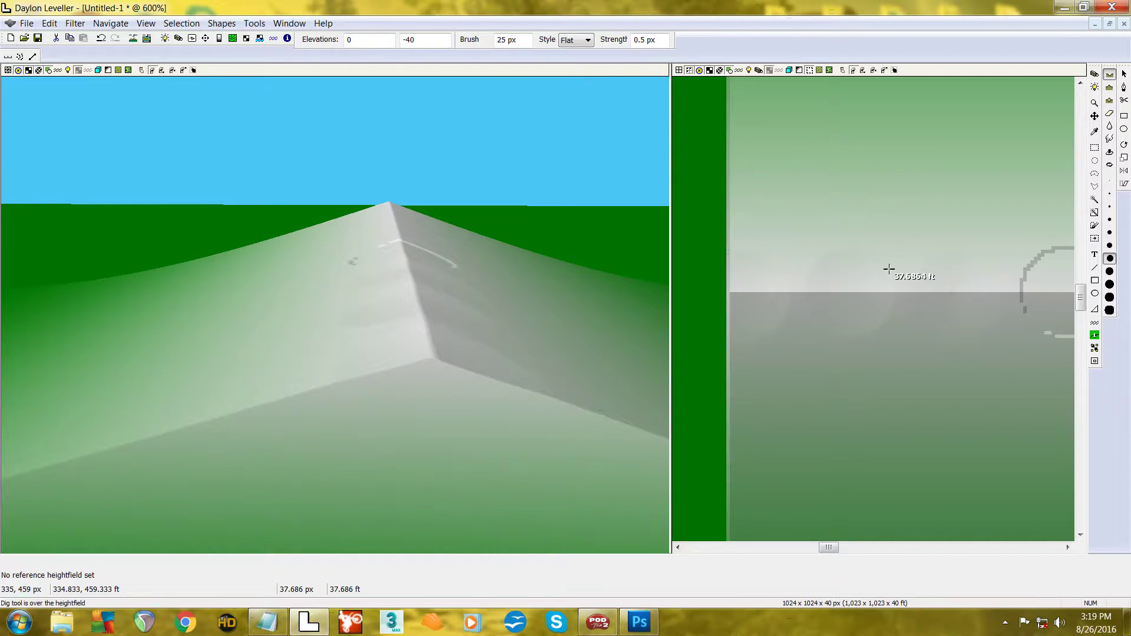
{"action": "key", "text": "ctrl+z"}
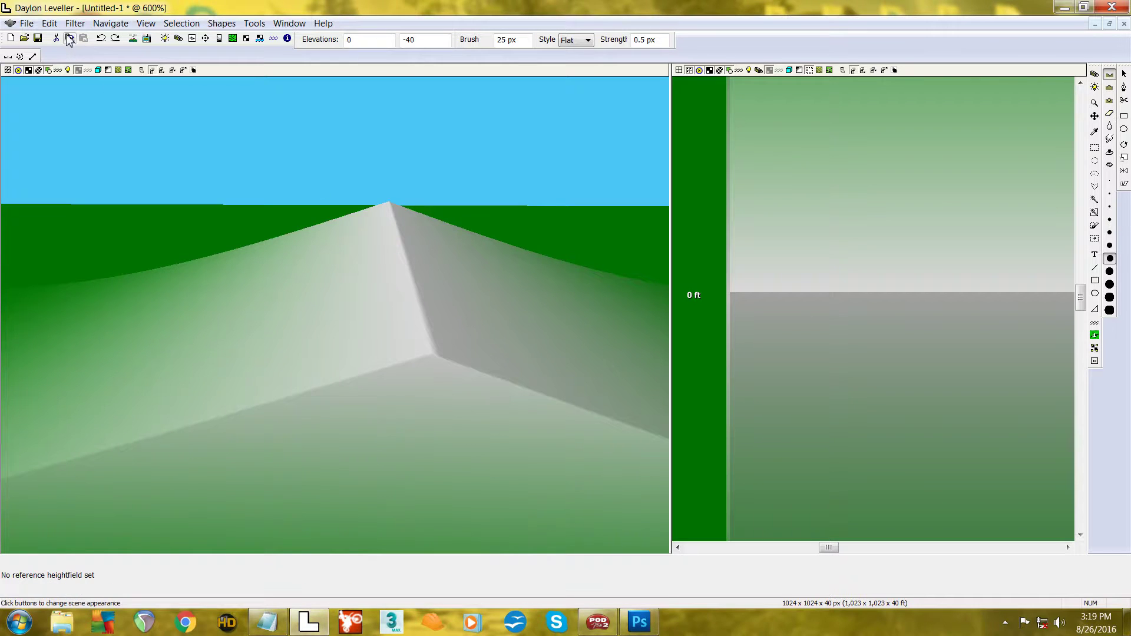
Clear the undo buffer
{"action": "left_click", "coordinate": [47, 26]}
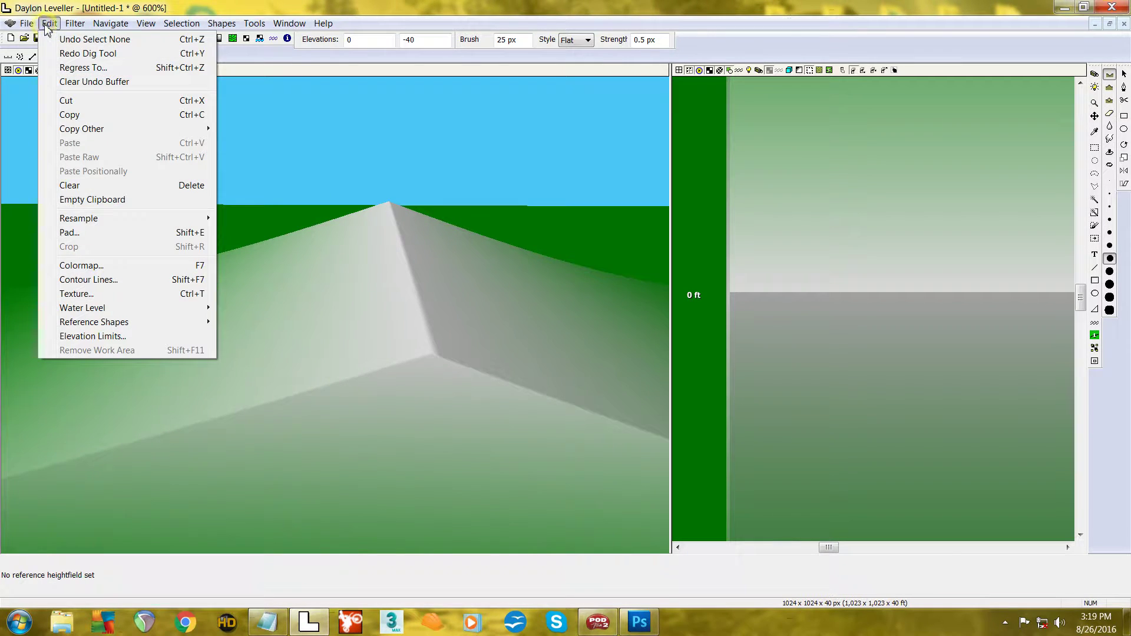
{"action": "left_click", "coordinate": [89, 83]}
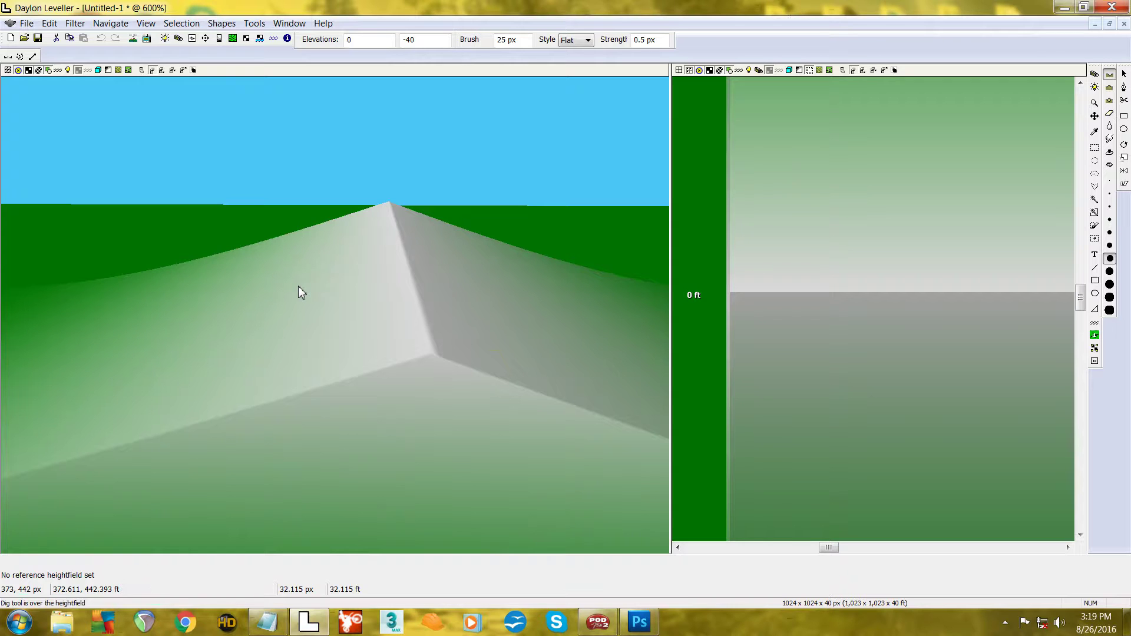
Examine the undo and memory limits in the advanced preferences, and leave them without making changes
{"action": "left_click", "coordinate": [50, 24]}
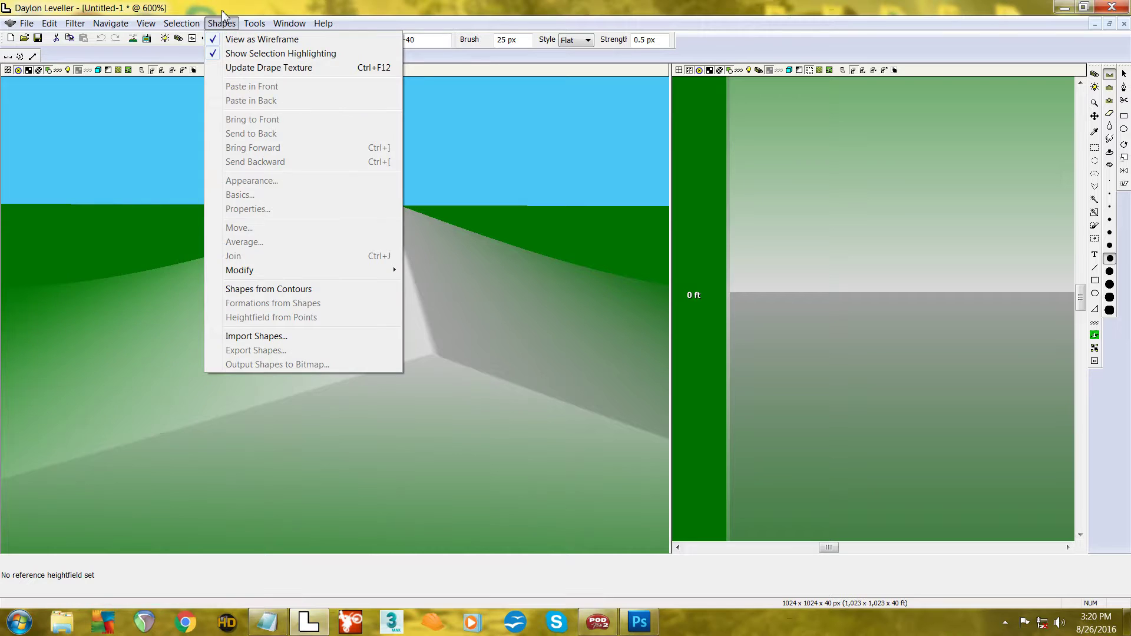
{"action": "mouse_move", "coordinate": [103, 27]}
{"action": "mouse_move", "coordinate": [29, 26]}
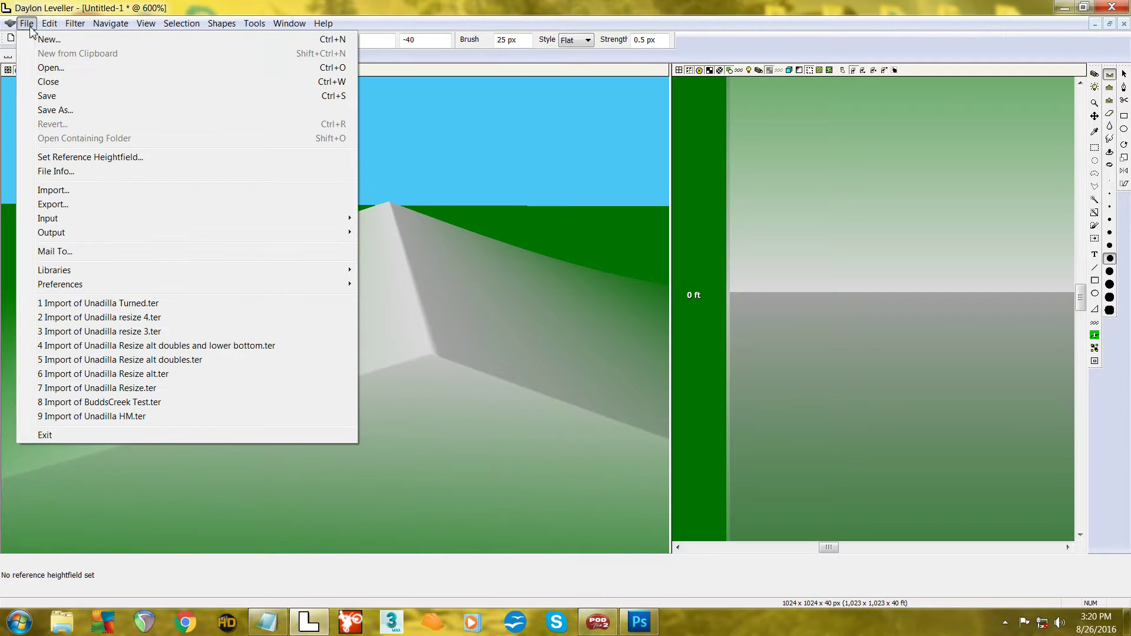
{"action": "mouse_move", "coordinate": [126, 290]}
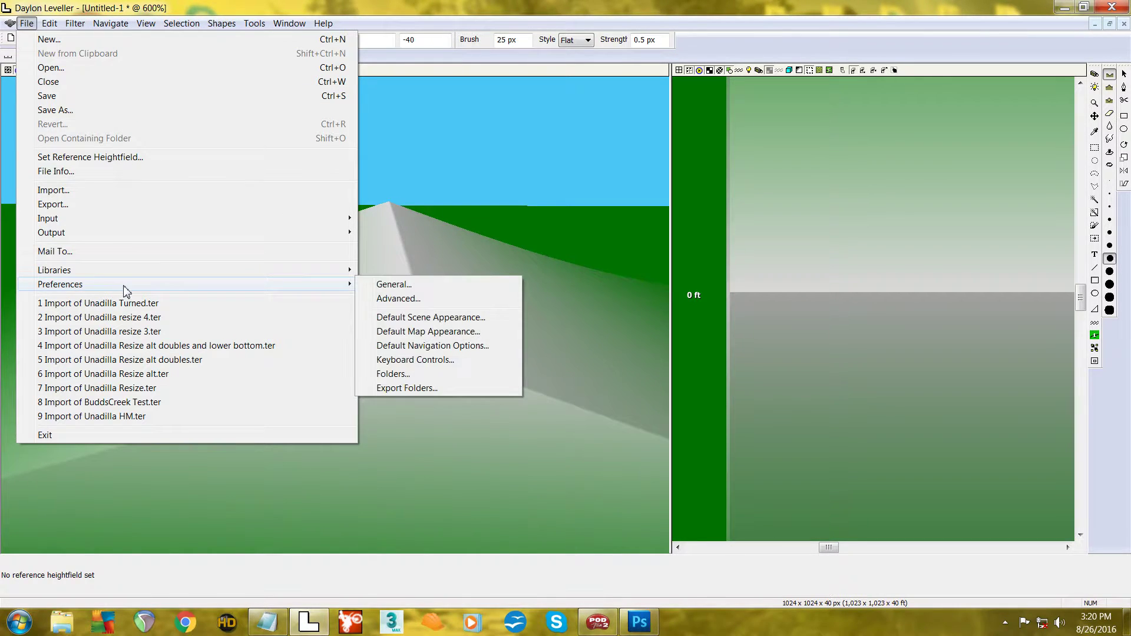
{"action": "left_click", "coordinate": [413, 301]}
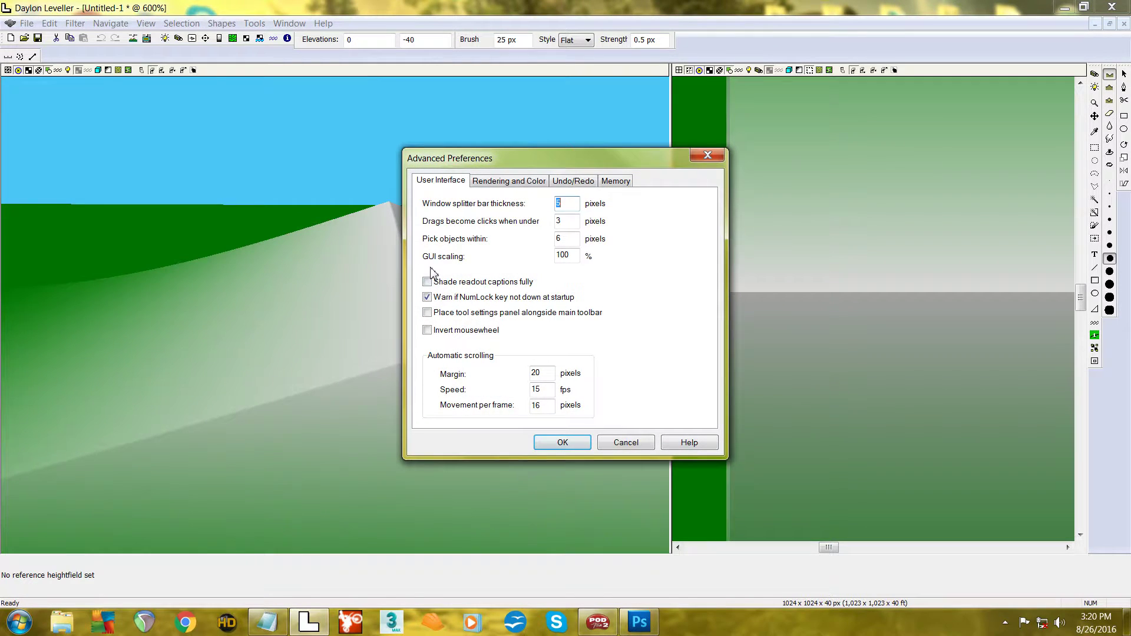
{"action": "left_click", "coordinate": [589, 182]}
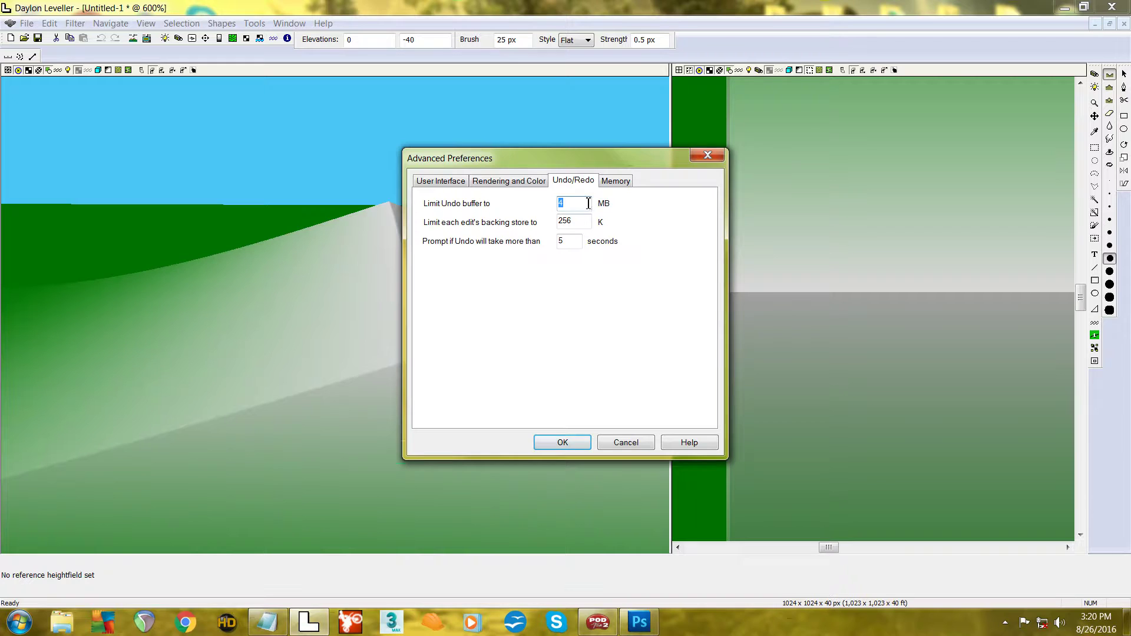
{"action": "left_click", "coordinate": [615, 183]}
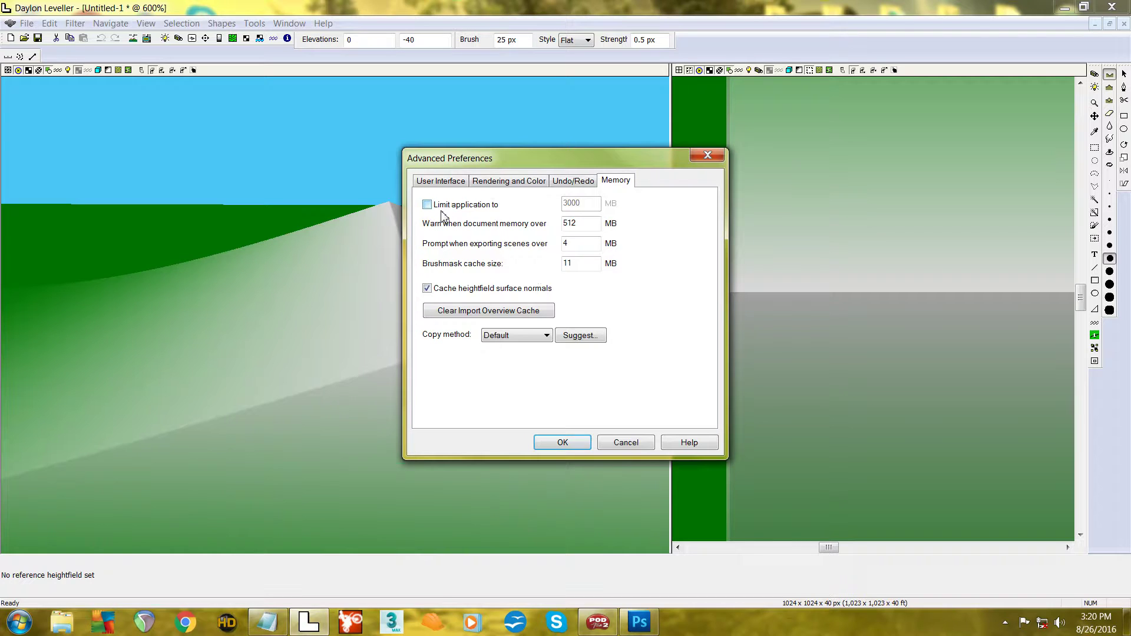
{"action": "left_click", "coordinate": [713, 156]}
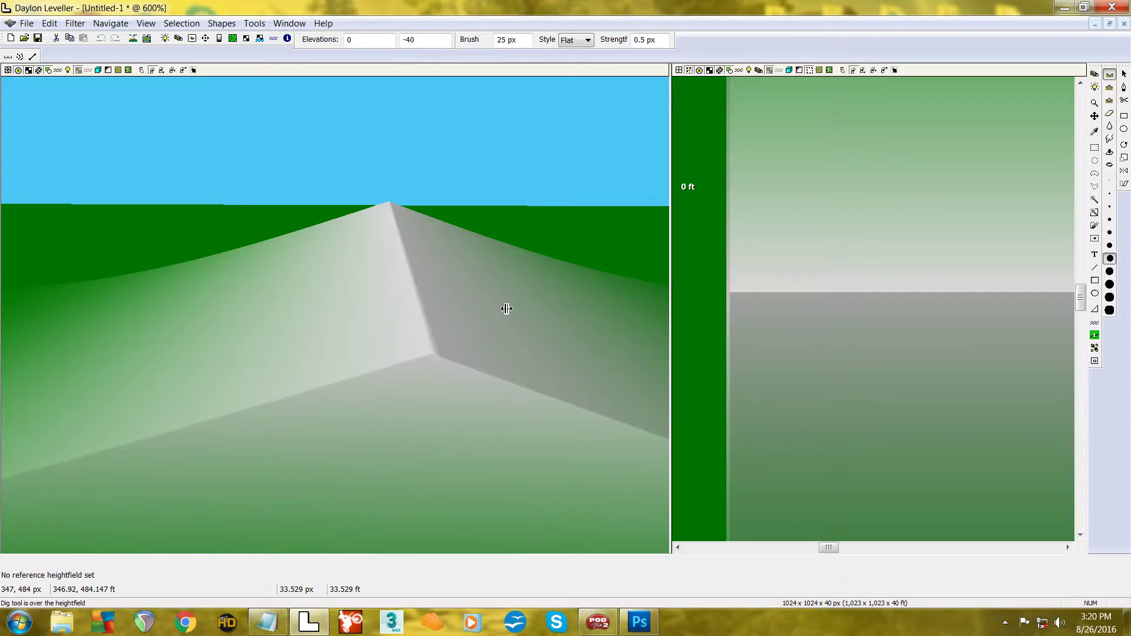
Set the Dig brush to 0.1 px strength, Round style and a 50 px size
{"action": "left_click", "coordinate": [1110, 89]}
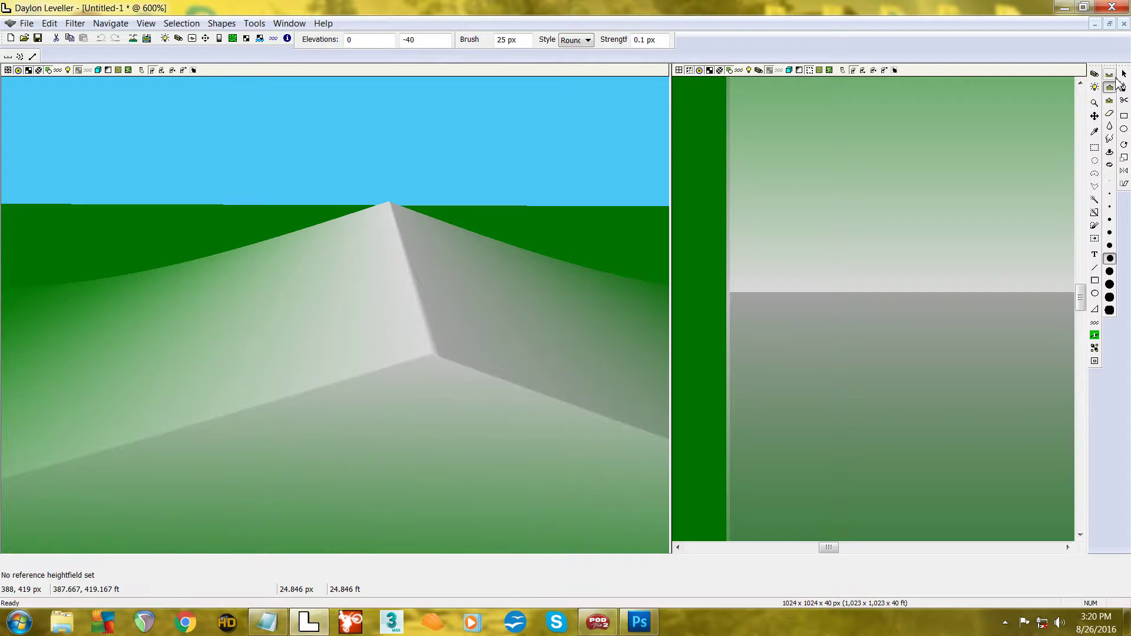
{"action": "left_click", "coordinate": [1110, 75]}
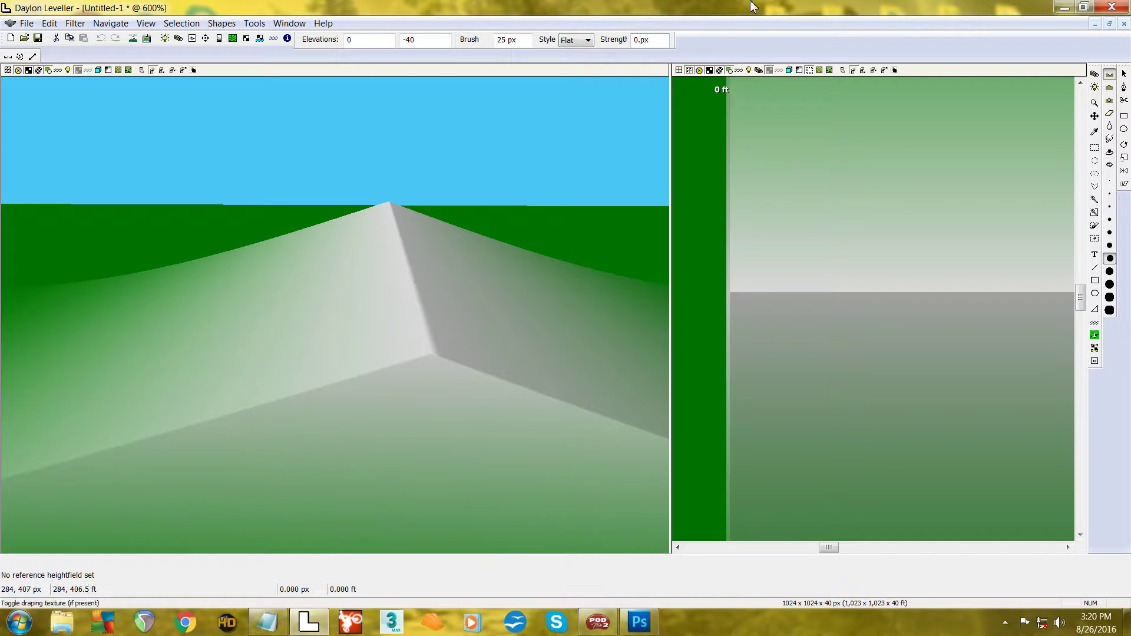
{"action": "type", "text": "1"}
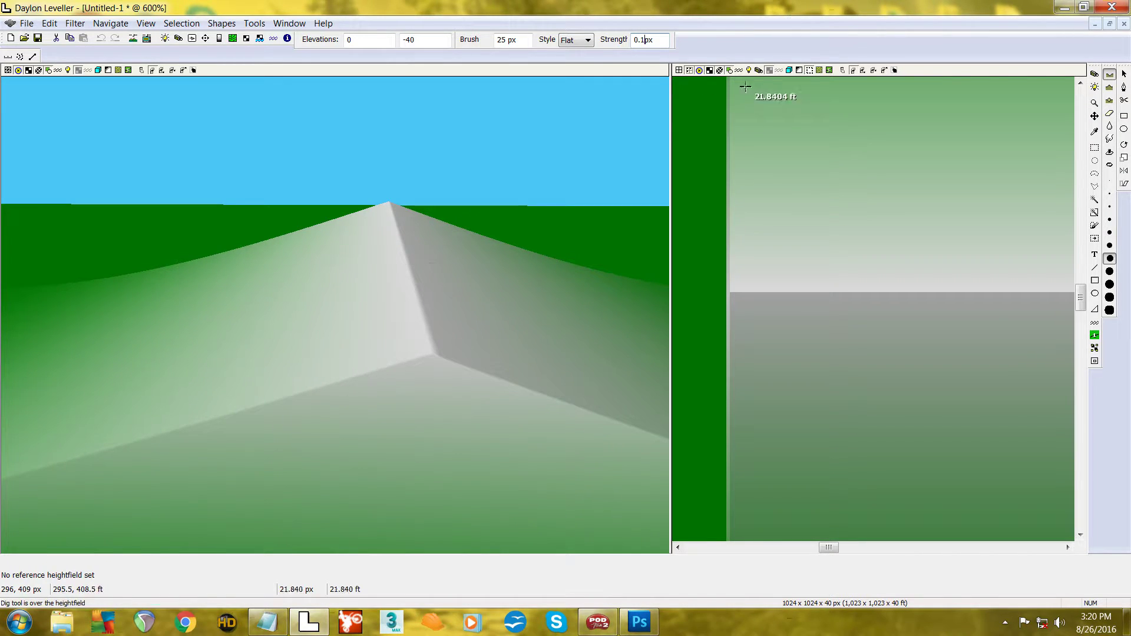
{"action": "left_click", "coordinate": [583, 41]}
{"action": "left_click", "coordinate": [581, 53]}
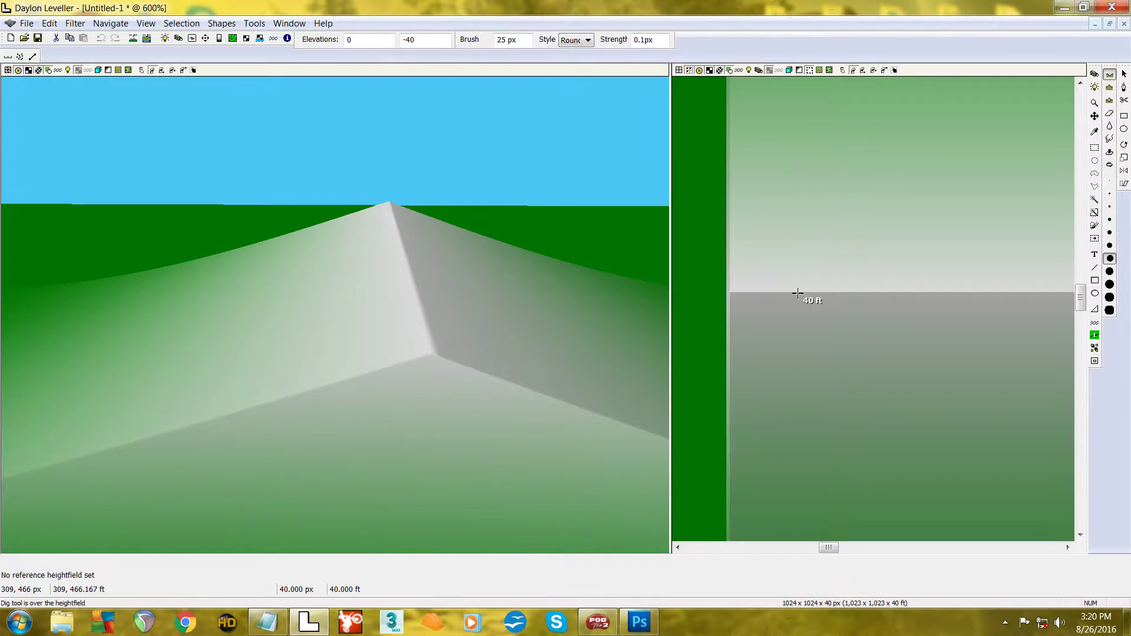
{"action": "left_click", "coordinate": [1111, 284]}
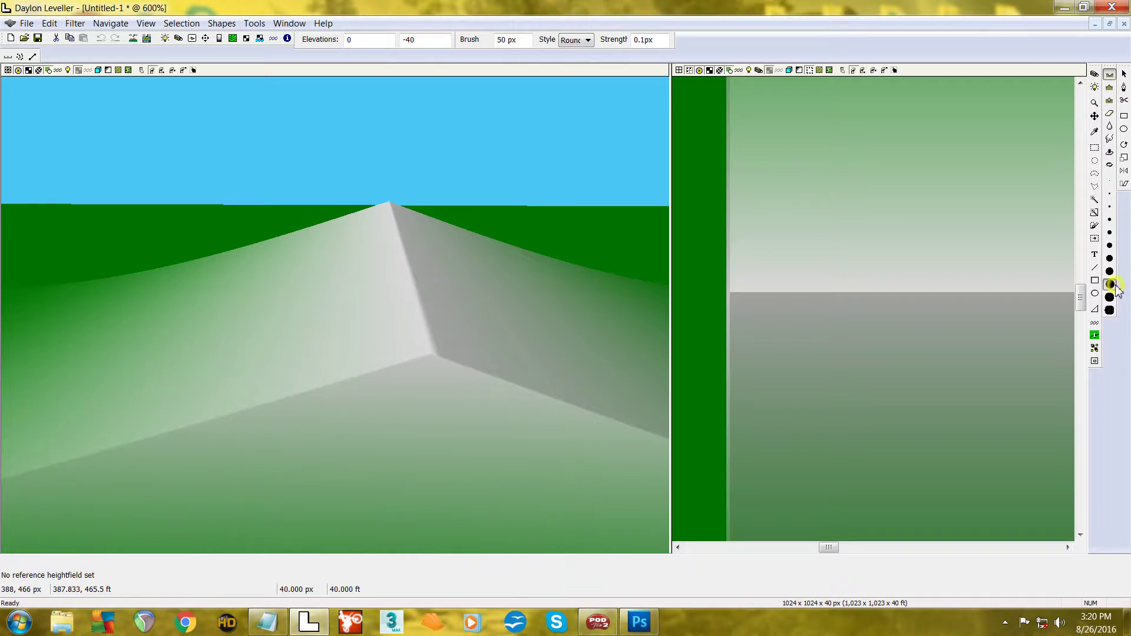
Dig repeatedly into the ridge crest near its left end to round off the sharp edge
{"action": "left_click", "coordinate": [788, 293]}
{"action": "left_click", "coordinate": [788, 293]}
{"action": "left_click", "coordinate": [789, 293]}
{"action": "left_click", "coordinate": [789, 293]}
{"action": "left_click", "coordinate": [789, 293]}
{"action": "left_click", "coordinate": [788, 292]}
{"action": "left_click", "coordinate": [789, 292]}
{"action": "left_click", "coordinate": [801, 293]}
{"action": "left_click", "coordinate": [802, 293]}
{"action": "left_click", "coordinate": [802, 293]}
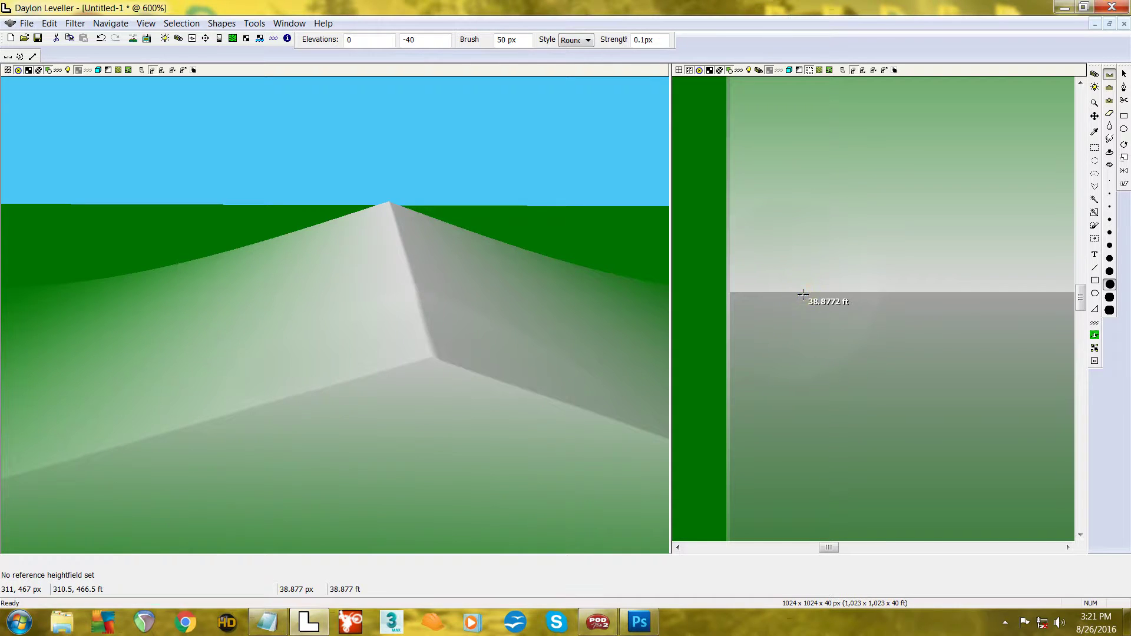
{"action": "left_click", "coordinate": [803, 293]}
{"action": "left_click", "coordinate": [802, 293]}
{"action": "left_click", "coordinate": [802, 293]}
{"action": "left_click", "coordinate": [803, 294]}
{"action": "left_click", "coordinate": [804, 294]}
{"action": "left_click", "coordinate": [803, 294]}
Inspect the dug crest in the map and 3D views, and undo all the dig strokes
{"action": "key", "text": "c"}
{"action": "scroll", "coordinate": [825, 306], "scroll_direction": "up", "scroll_amount": 2}
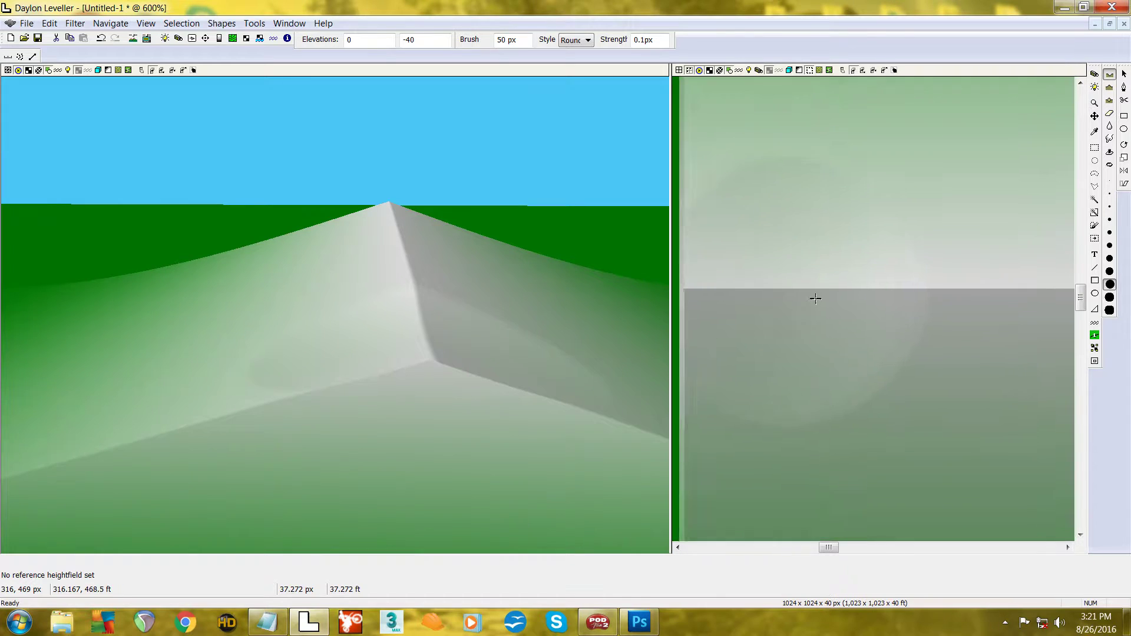
{"action": "left_click_drag", "start_coordinate": [788, 312], "coordinate": [825, 297]}
{"action": "left_click_drag", "start_coordinate": [546, 375], "coordinate": [462, 297]}
{"action": "left_click_drag", "start_coordinate": [469, 364], "coordinate": [369, 369]}
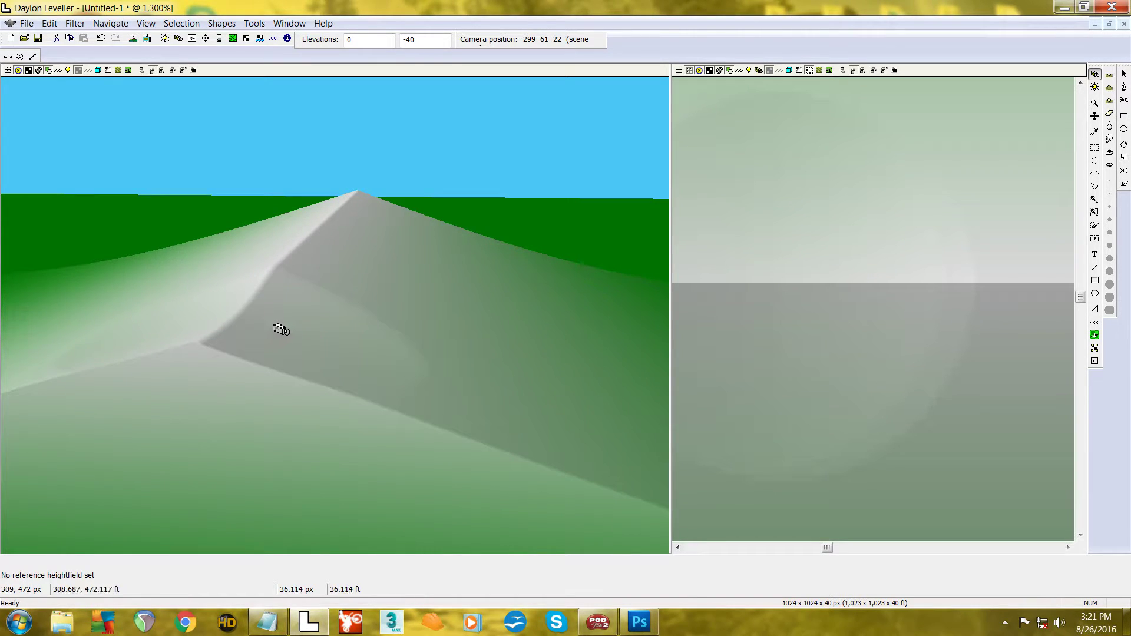
{"action": "key", "text": "ctrl+z"}
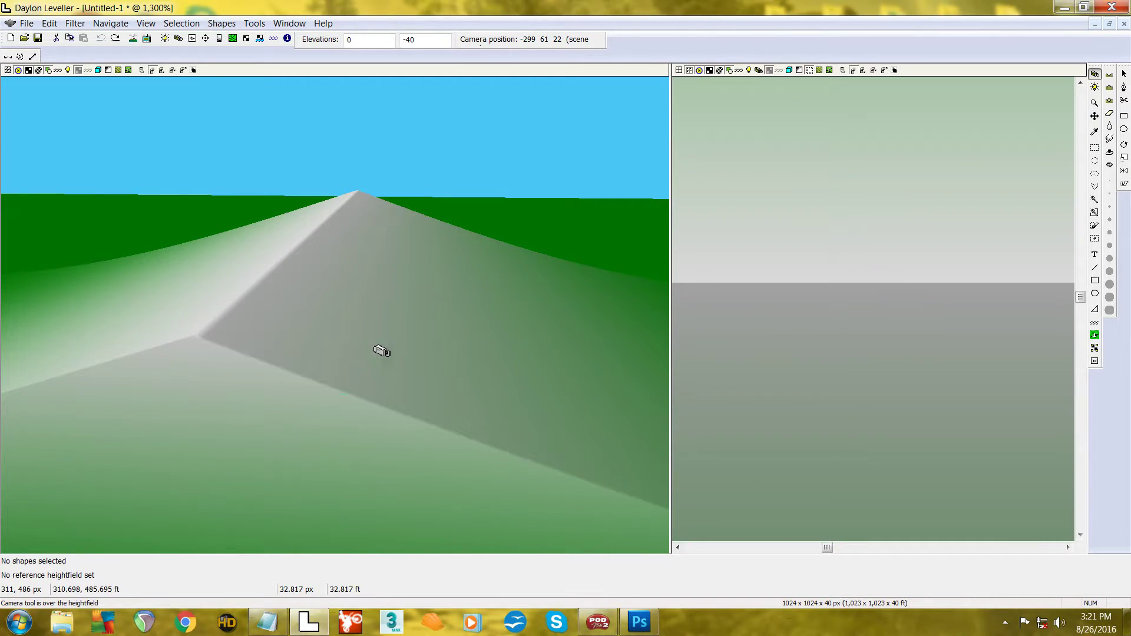
{"action": "mouse_move", "coordinate": [341, 351]}
{"action": "left_mouse_down"}
{"action": "mouse_move", "coordinate": [266, 333]}
{"action": "mouse_move", "coordinate": [176, 333]}
{"action": "mouse_move", "coordinate": [359, 320]}
{"action": "mouse_move", "coordinate": [352, 347]}
{"action": "left_mouse_up"}
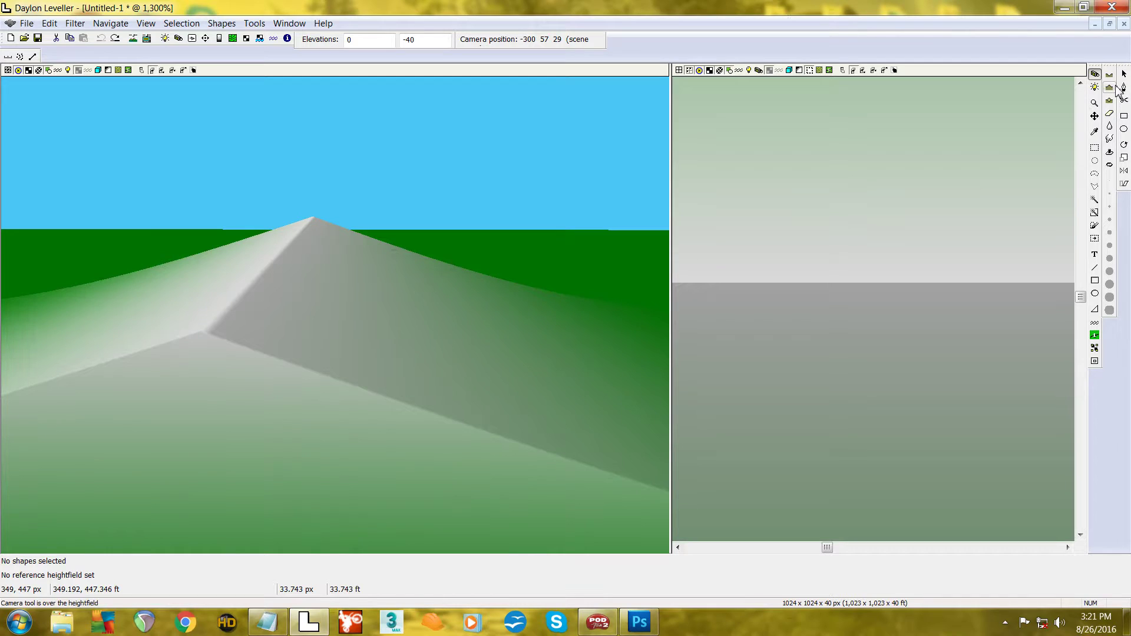
Raise a trail of spots down the ramp's lower slope with the Raise tool, using the 25 px Round brush
{"action": "left_click", "coordinate": [1111, 88]}
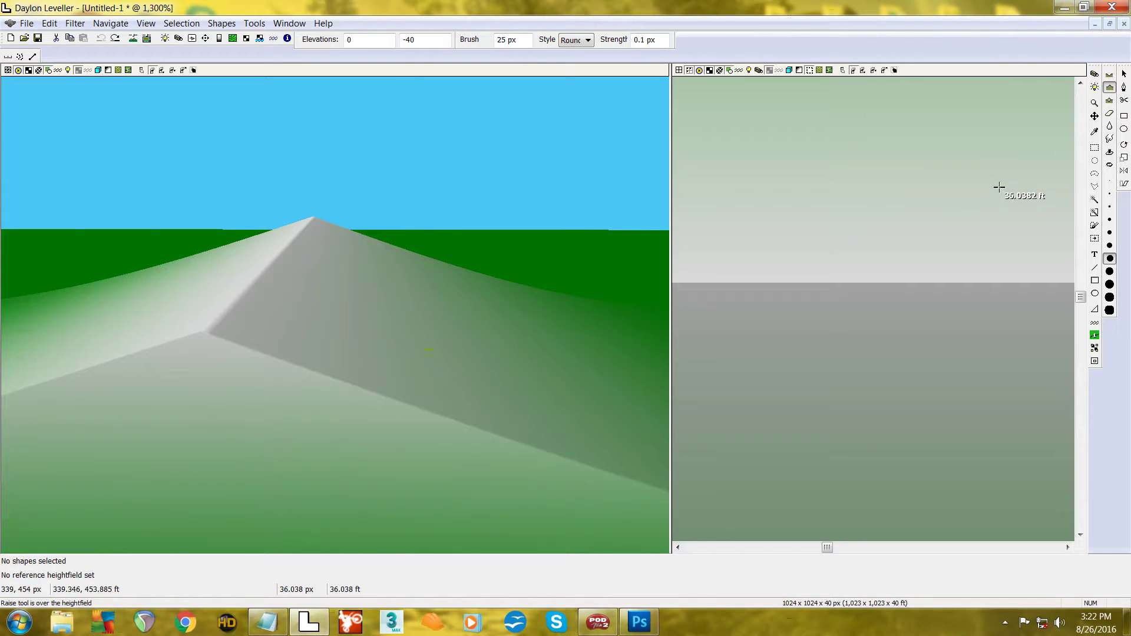
{"action": "scroll", "coordinate": [865, 296], "scroll_direction": "down", "scroll_amount": 2}
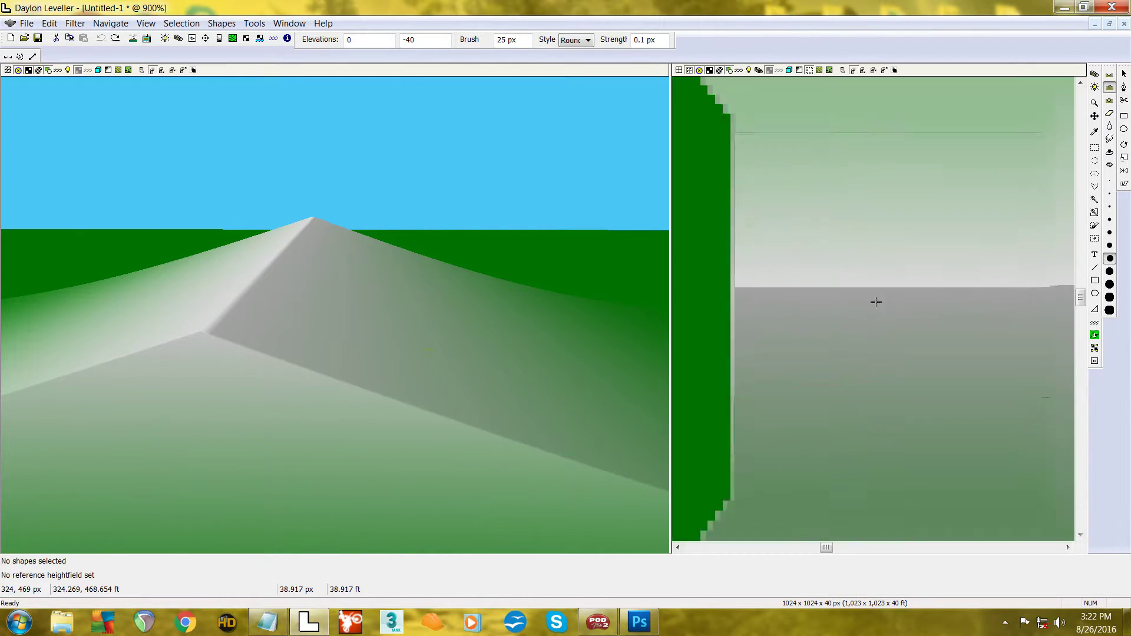
{"action": "left_click_drag", "start_coordinate": [854, 324], "coordinate": [830, 209]}
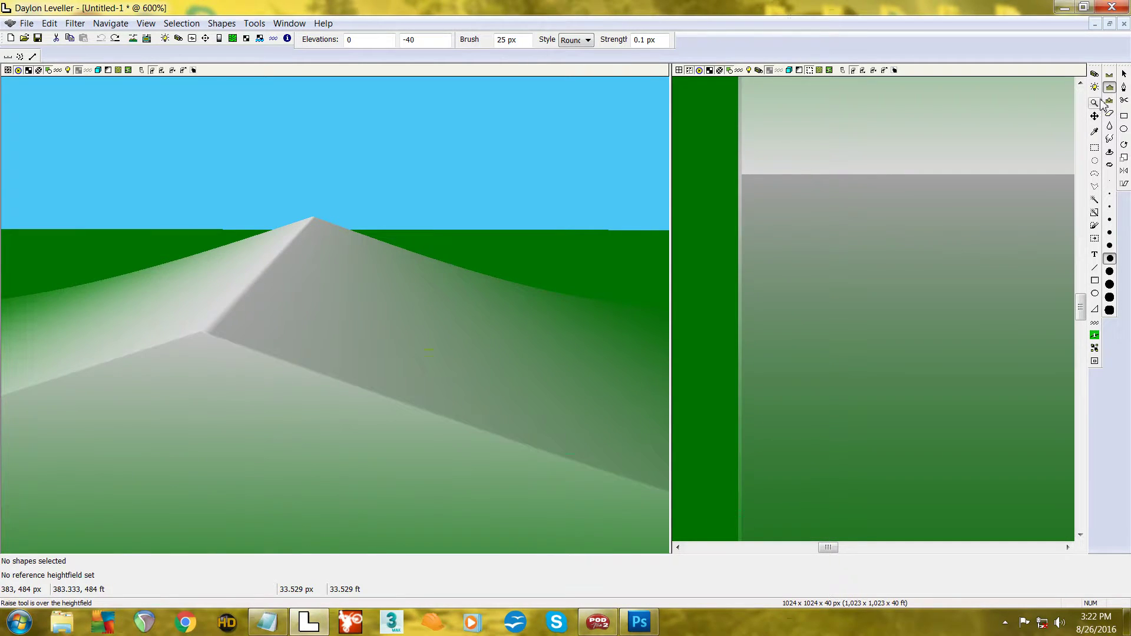
{"action": "left_click", "coordinate": [787, 245]}
{"action": "left_click", "coordinate": [803, 271]}
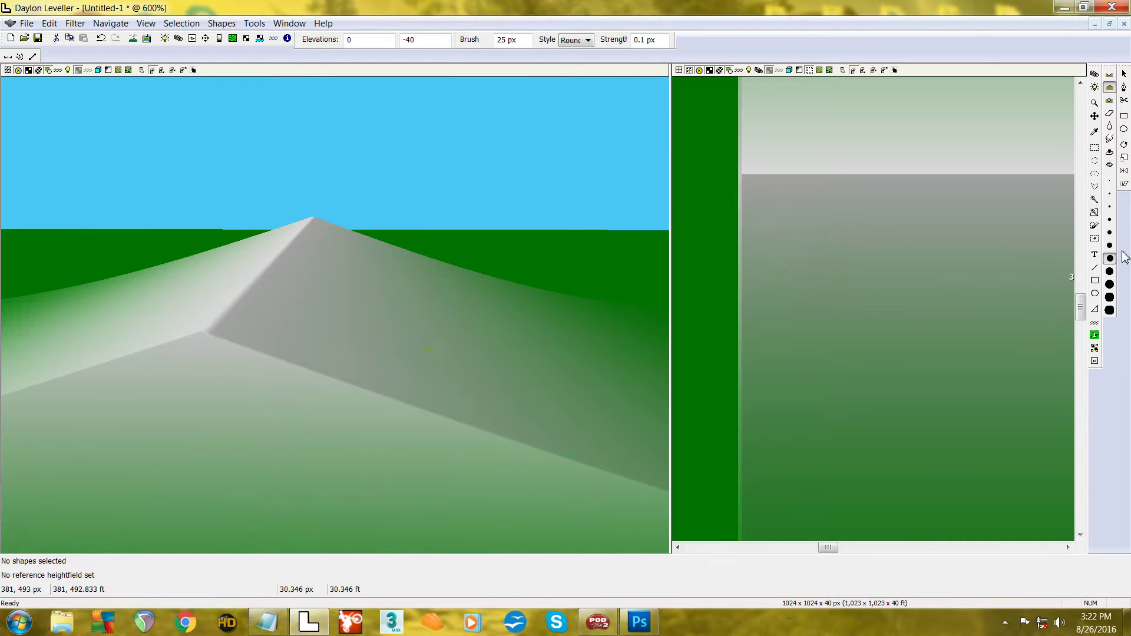
{"action": "left_click", "coordinate": [829, 303]}
{"action": "left_click", "coordinate": [821, 322]}
{"action": "left_click", "coordinate": [815, 353]}
{"action": "left_click", "coordinate": [836, 376]}
{"action": "left_click", "coordinate": [859, 341]}
{"action": "left_click", "coordinate": [853, 310]}
{"action": "left_click", "coordinate": [889, 285]}
Raise a curved, horseshoe-shaped berm on the flat ground beside the ramp's left end
{"action": "scroll", "coordinate": [833, 380], "scroll_direction": "down", "scroll_amount": 1}
{"action": "scroll", "coordinate": [832, 380], "scroll_direction": "down", "scroll_amount": 2}
{"action": "middle_click_drag", "start_coordinate": [832, 380], "coordinate": [929, 321]}
{"action": "scroll", "coordinate": [810, 333], "scroll_direction": "up", "scroll_amount": 2}
{"action": "middle_click_drag", "start_coordinate": [790, 319], "coordinate": [817, 318]}
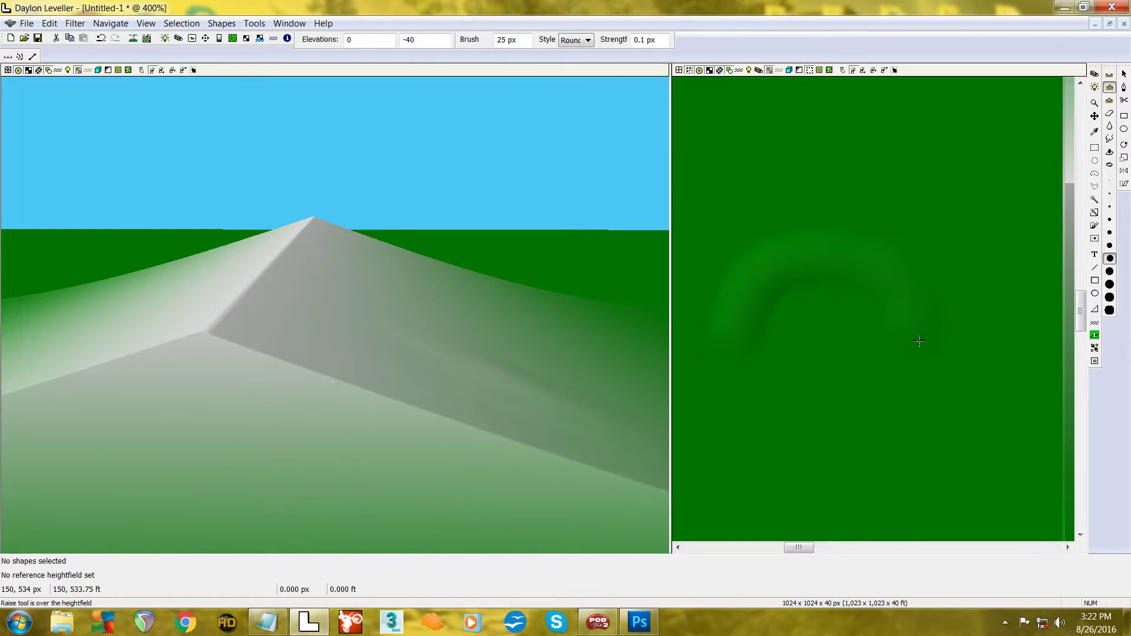
{"action": "left_click_drag", "start_coordinate": [922, 359], "coordinate": [911, 342]}
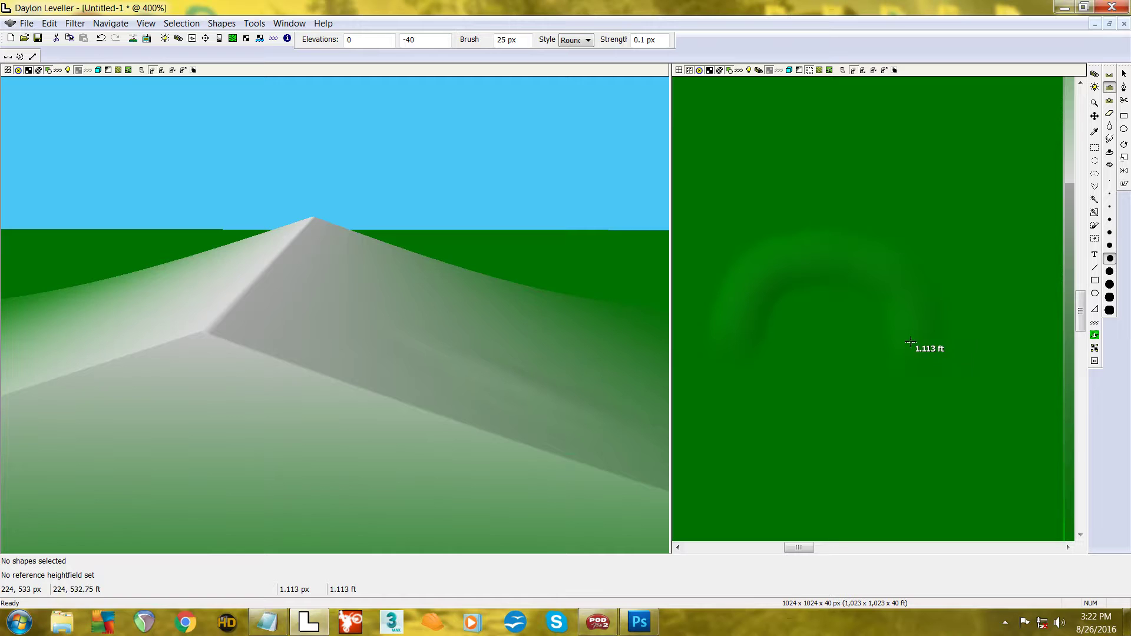
Build up the berm with further raise strokes along its inner arc and extend both of its legs
{"action": "left_click", "coordinate": [890, 301]}
{"action": "left_click", "coordinate": [886, 293]}
{"action": "left_click", "coordinate": [869, 285]}
{"action": "left_click", "coordinate": [860, 278]}
{"action": "mouse_move", "coordinate": [843, 275]}
{"action": "left_mouse_down"}
{"action": "mouse_move", "coordinate": [779, 294]}
{"action": "mouse_move", "coordinate": [753, 384]}
{"action": "mouse_move", "coordinate": [735, 390]}
{"action": "left_mouse_up"}
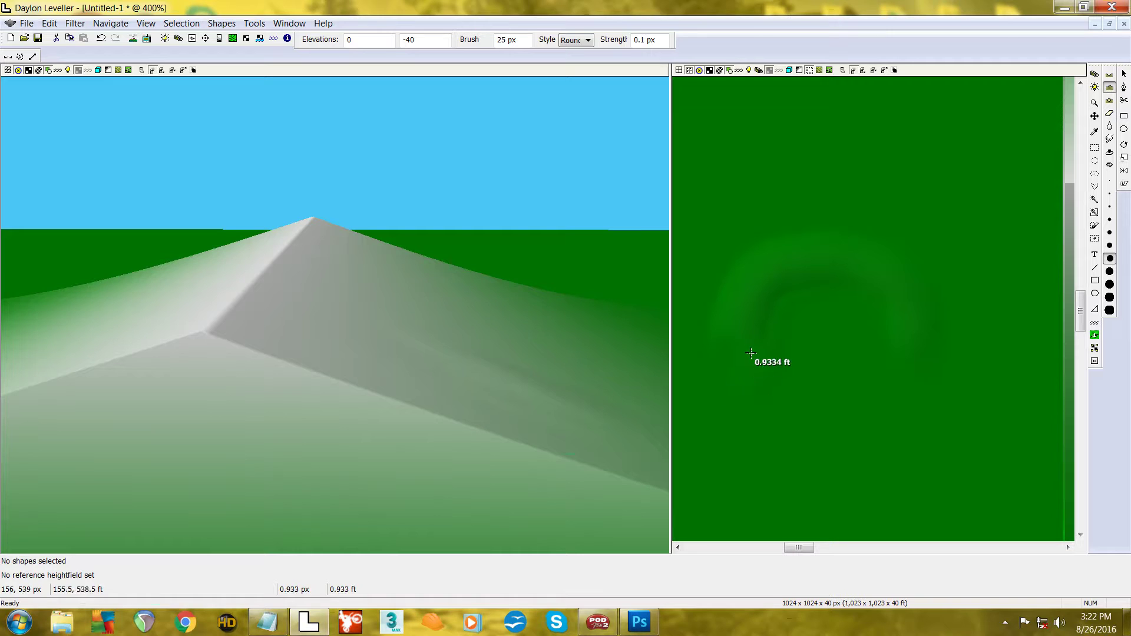
{"action": "mouse_move", "coordinate": [750, 352]}
{"action": "left_mouse_down"}
{"action": "mouse_move", "coordinate": [785, 278]}
{"action": "mouse_move", "coordinate": [859, 276]}
{"action": "left_mouse_up"}
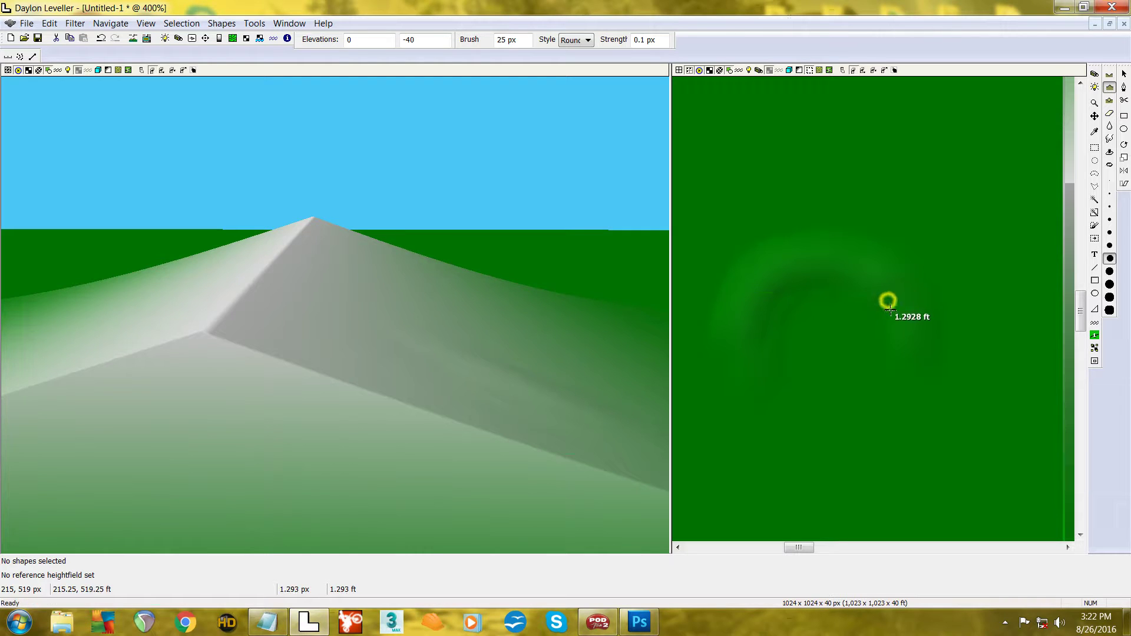
{"action": "left_click_drag", "start_coordinate": [896, 325], "coordinate": [886, 399]}
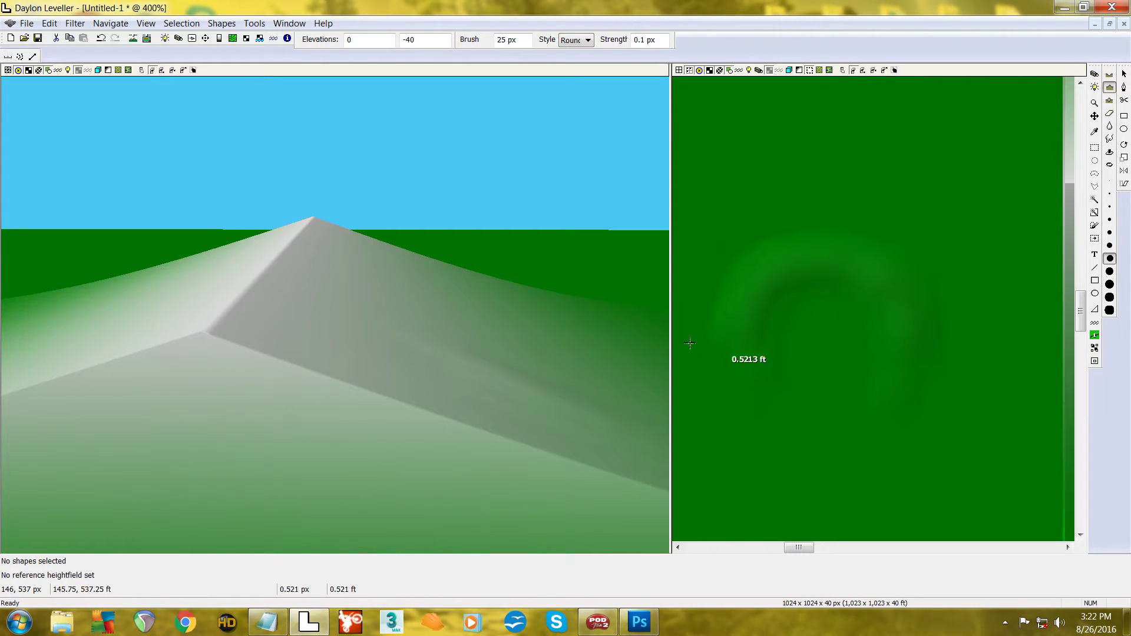
Bring the berm into view in 3D and raise it further from its right leg around the arc
{"action": "middle_click_drag", "start_coordinate": [425, 460], "coordinate": [311, 280]}
{"action": "left_click_drag", "start_coordinate": [311, 280], "coordinate": [443, 380]}
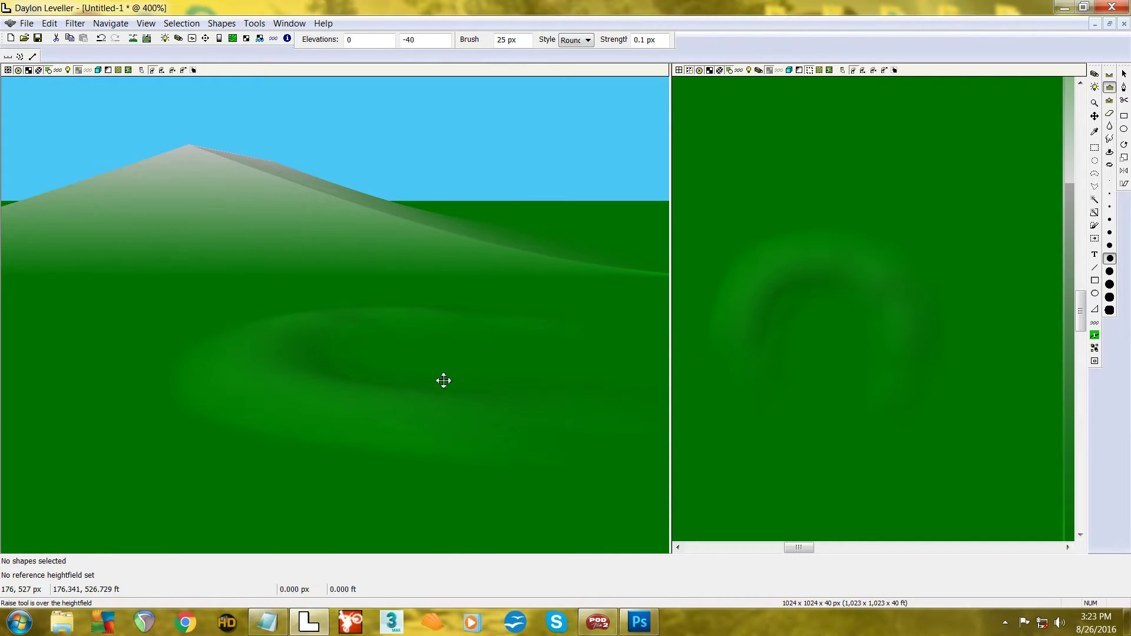
{"action": "left_click", "coordinate": [902, 363]}
{"action": "left_click", "coordinate": [899, 349]}
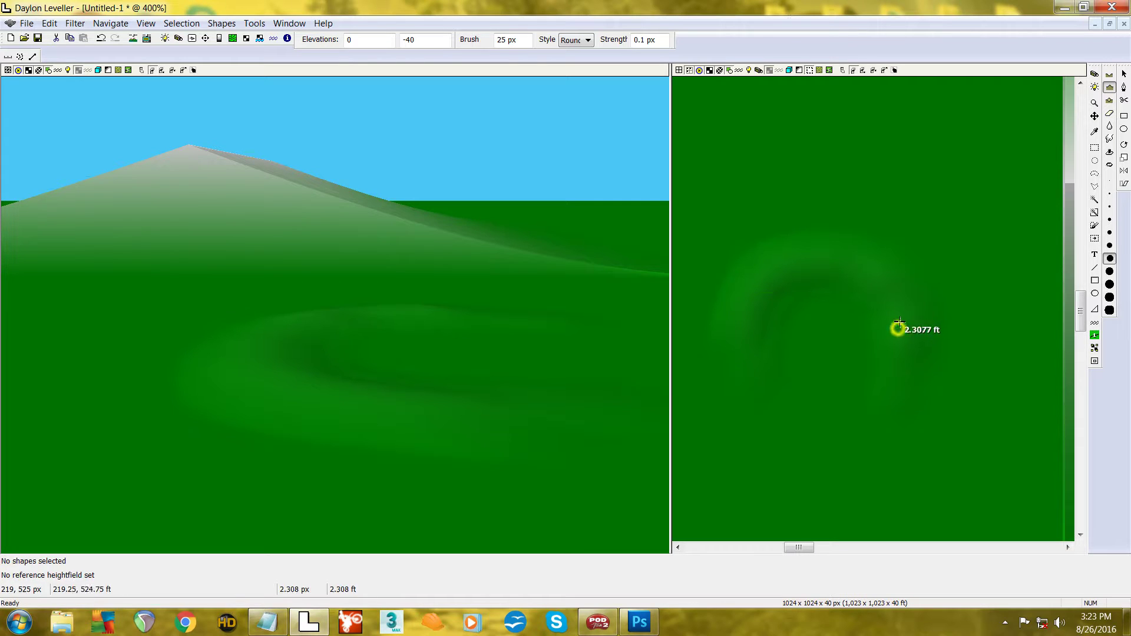
{"action": "mouse_move", "coordinate": [899, 321]}
{"action": "left_mouse_down"}
{"action": "mouse_move", "coordinate": [875, 287]}
{"action": "mouse_move", "coordinate": [811, 274]}
{"action": "left_mouse_up"}
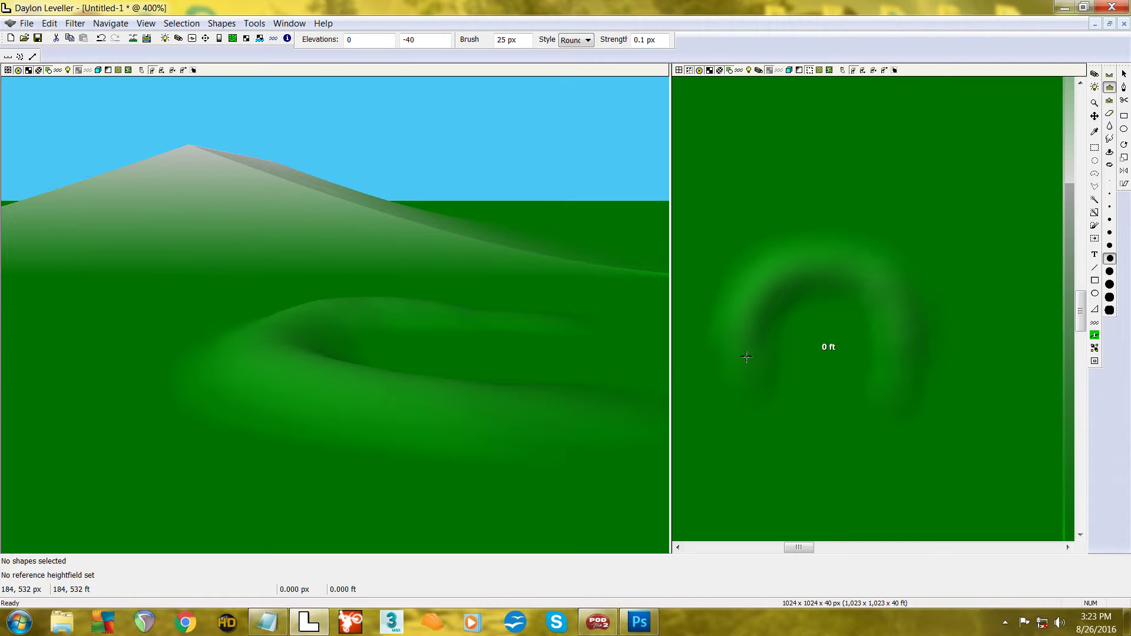
Inspect the berm up close and raise the inside of its curve in both the map and 3D views
{"action": "scroll", "coordinate": [483, 352], "scroll_direction": "up", "scroll_amount": 2}
{"action": "left_click_drag", "start_coordinate": [488, 363], "coordinate": [487, 394]}
{"action": "key", "text": "z"}
{"action": "key", "text": "h"}
{"action": "key", "text": "r"}
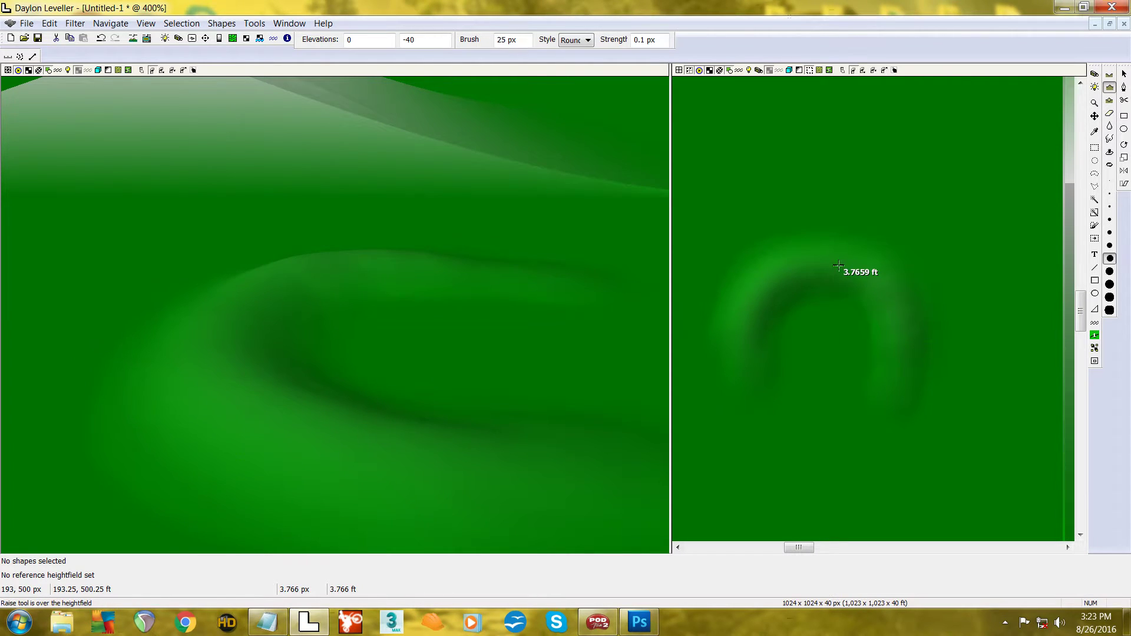
{"action": "mouse_move", "coordinate": [836, 273]}
{"action": "left_mouse_down"}
{"action": "mouse_move", "coordinate": [795, 267]}
{"action": "mouse_move", "coordinate": [860, 267]}
{"action": "mouse_move", "coordinate": [870, 277]}
{"action": "left_mouse_up"}
{"action": "left_click_drag", "start_coordinate": [258, 315], "coordinate": [250, 352]}
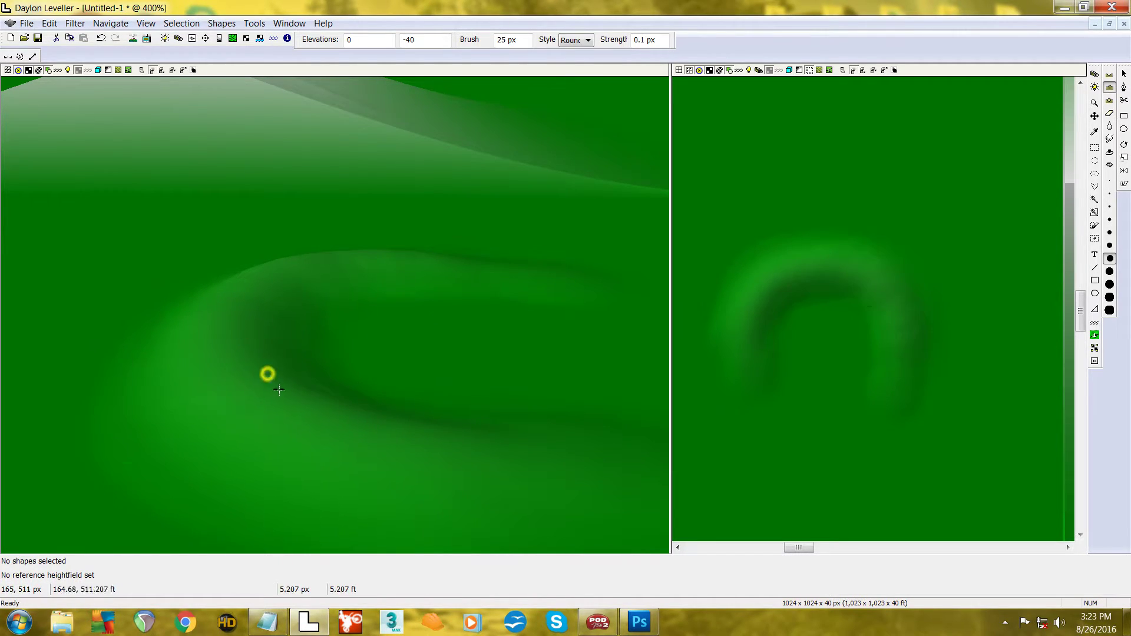
{"action": "mouse_move", "coordinate": [283, 391]}
{"action": "left_mouse_down"}
{"action": "mouse_move", "coordinate": [258, 353]}
{"action": "mouse_move", "coordinate": [249, 314]}
{"action": "mouse_move", "coordinate": [259, 294]}
{"action": "mouse_move", "coordinate": [401, 265]}
{"action": "left_mouse_up"}
Examine the curved berm from several sides and heights in the 3D view, including its position beside the ramp
{"action": "middle_click_drag", "start_coordinate": [469, 278], "coordinate": [287, 269]}
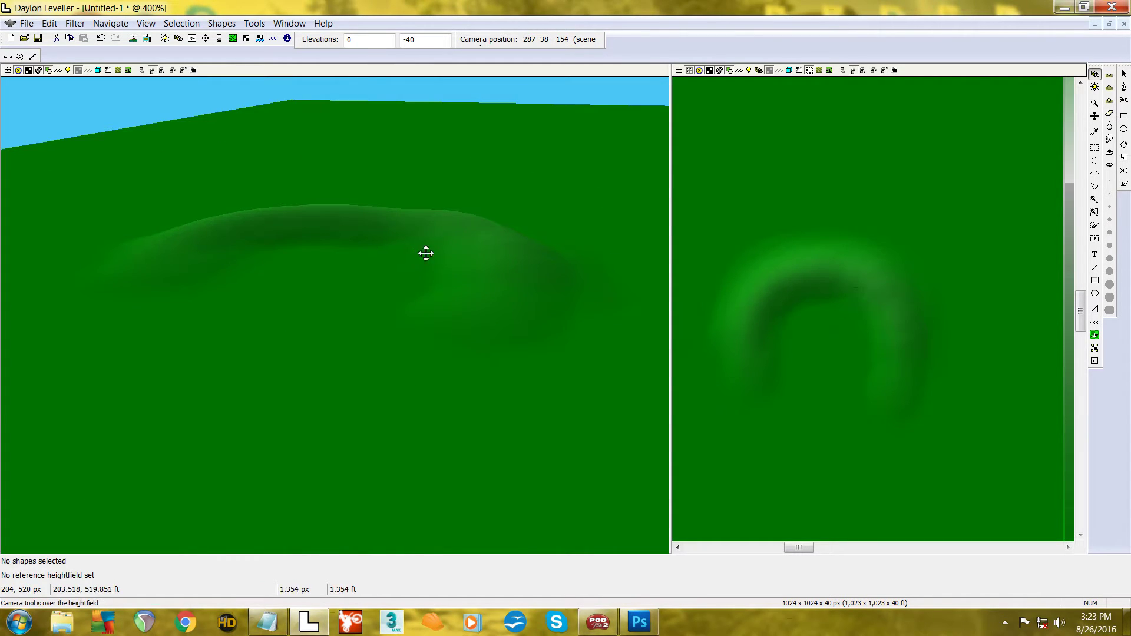
{"action": "middle_click_drag", "start_coordinate": [424, 257], "coordinate": [388, 298]}
{"action": "left_click_drag", "start_coordinate": [389, 299], "coordinate": [361, 298]}
{"action": "key", "text": "r"}
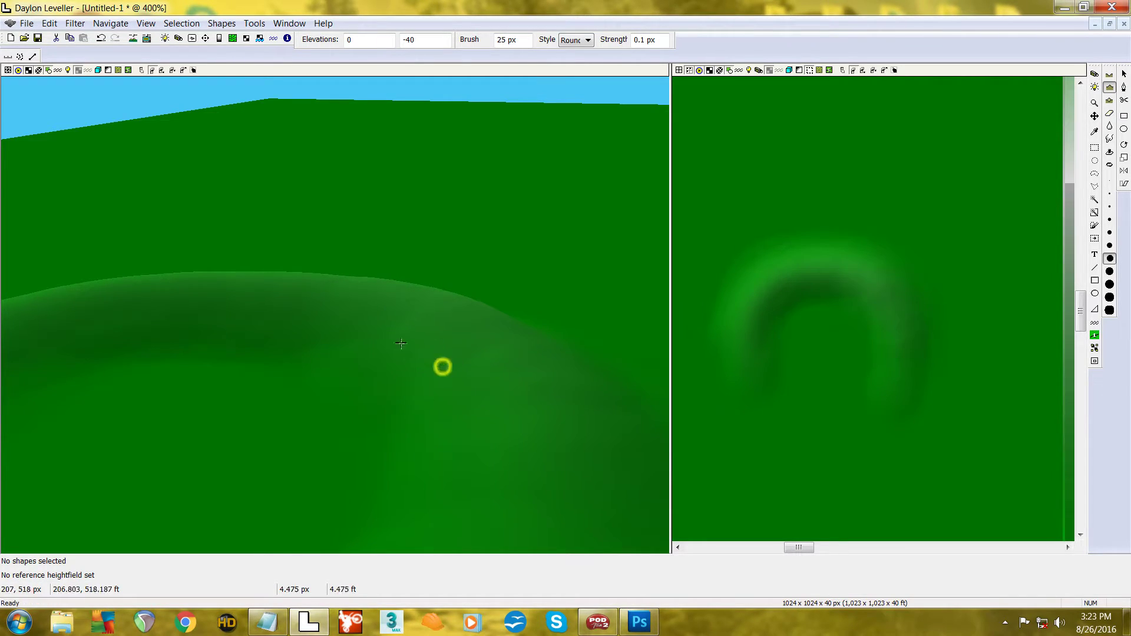
{"action": "key", "text": "c"}
{"action": "left_click_drag", "start_coordinate": [311, 347], "coordinate": [237, 334]}
{"action": "middle_click_drag", "start_coordinate": [237, 334], "coordinate": [331, 314]}
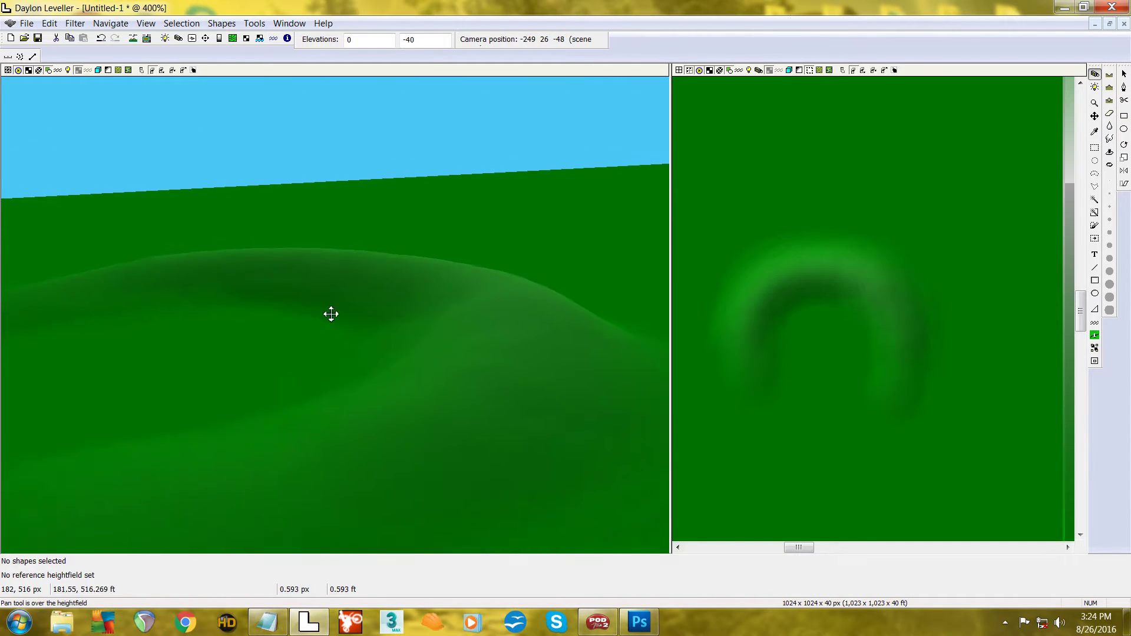
{"action": "key", "text": "c"}
{"action": "left_click_drag", "start_coordinate": [303, 359], "coordinate": [245, 417]}
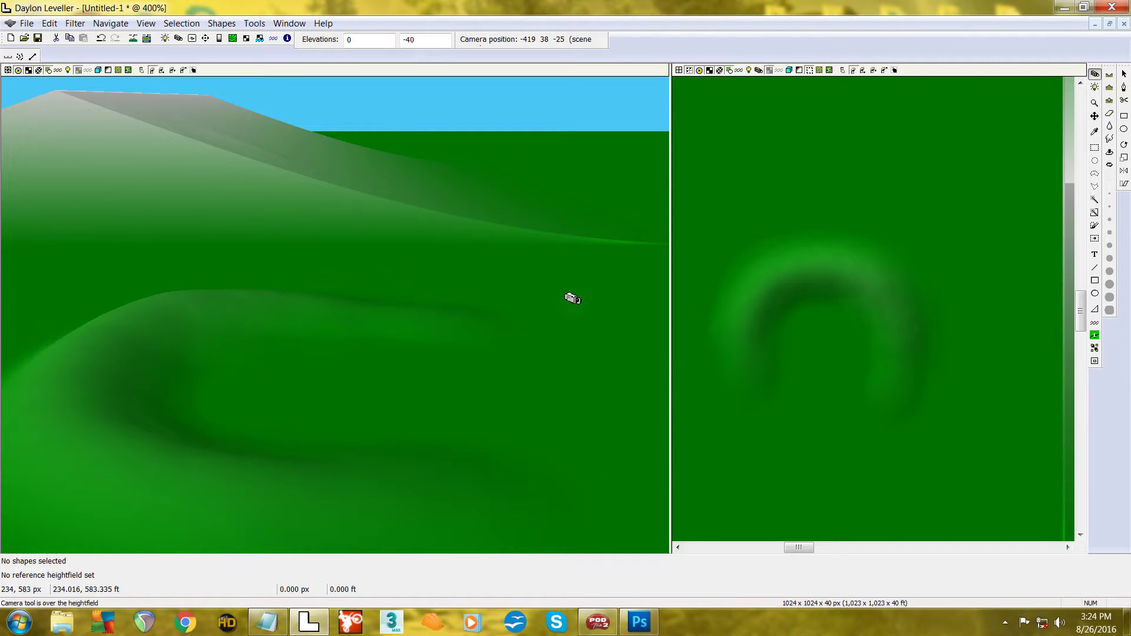
{"action": "middle_click_drag", "start_coordinate": [573, 404], "coordinate": [445, 388]}
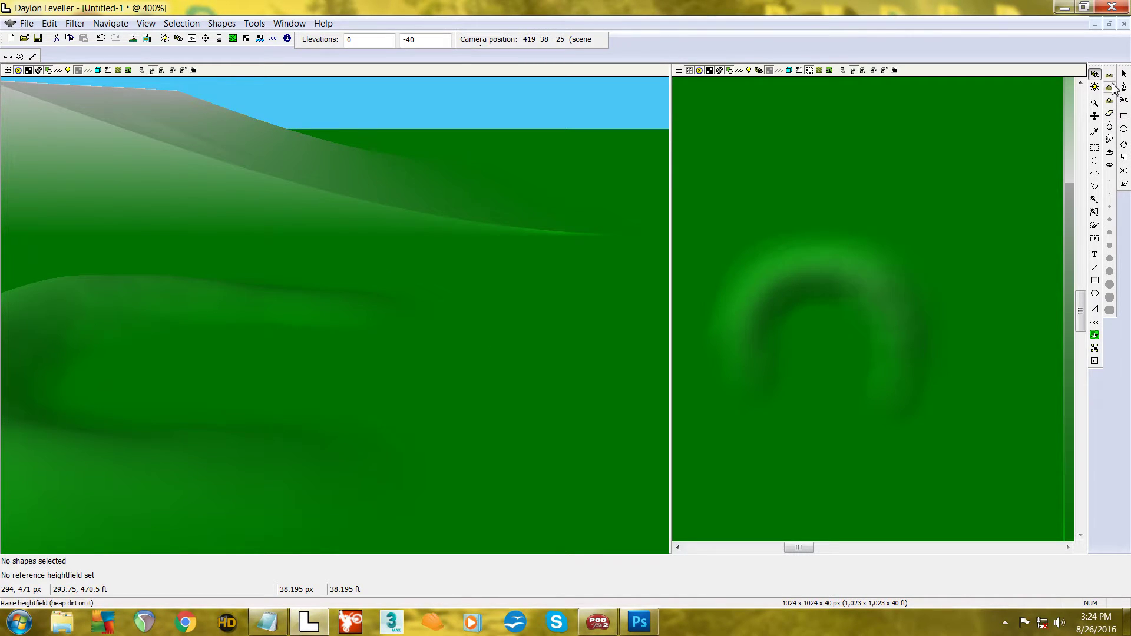
Raise a short ridge across the berm's open end with a 25 px round Raise brush at 0.5 px strength
{"action": "left_click", "coordinate": [1111, 89]}
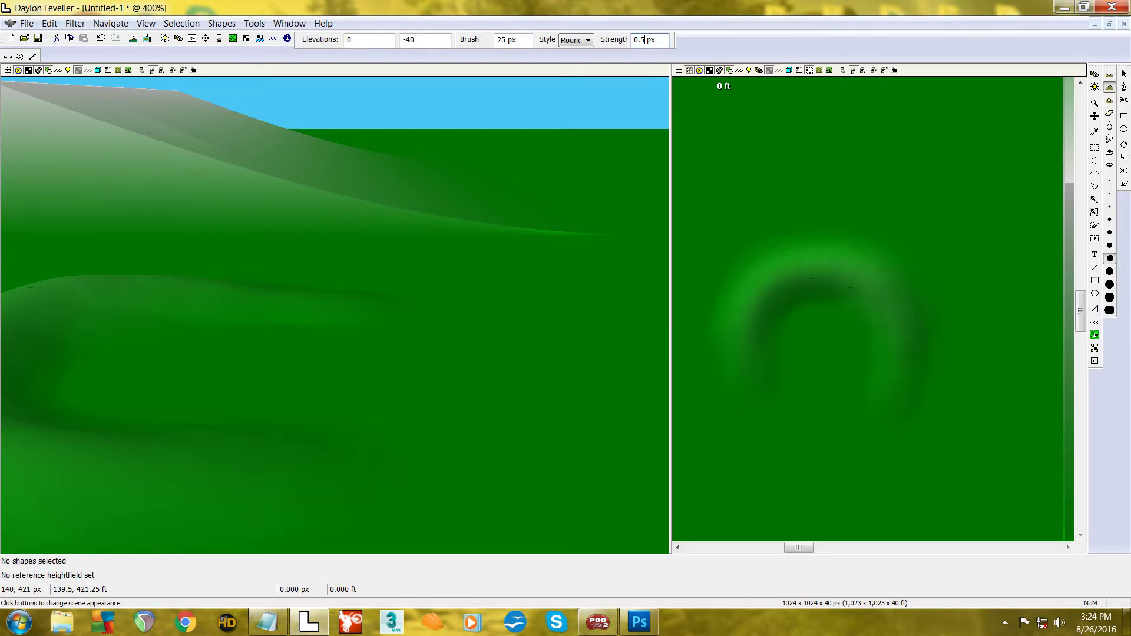
{"action": "left_click", "coordinate": [441, 42]}
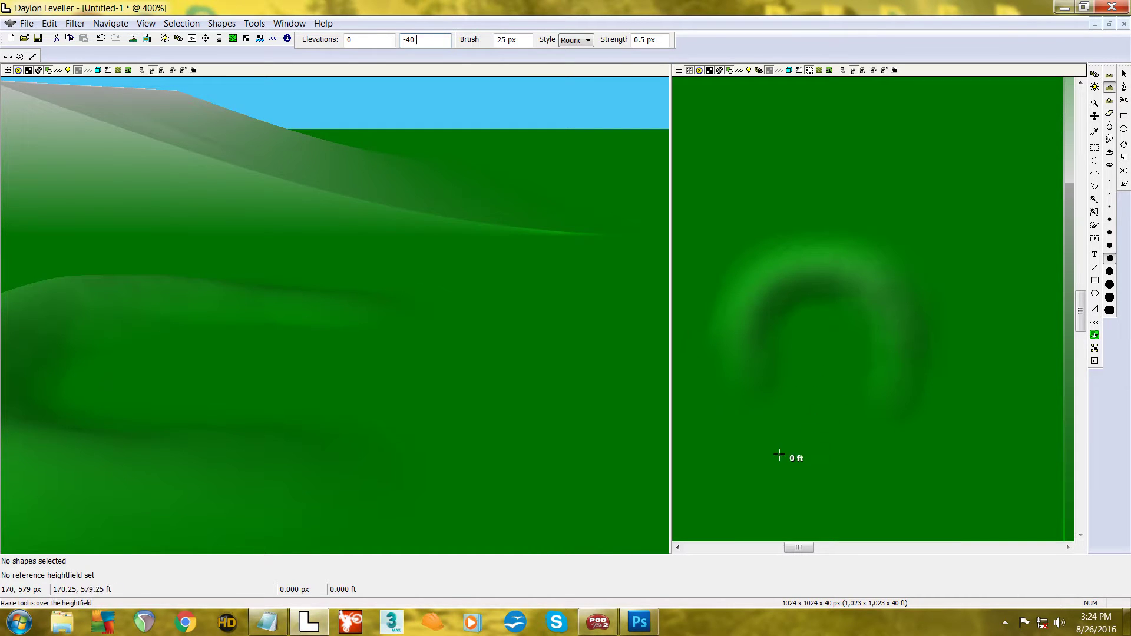
{"action": "left_click_drag", "start_coordinate": [772, 467], "coordinate": [925, 454]}
Raise two more short ridges parallel to the first, continuing the row away from the berm's open end
{"action": "scroll", "coordinate": [563, 430], "scroll_direction": "down", "scroll_amount": 2}
{"action": "left_click_drag", "start_coordinate": [559, 427], "coordinate": [396, 351]}
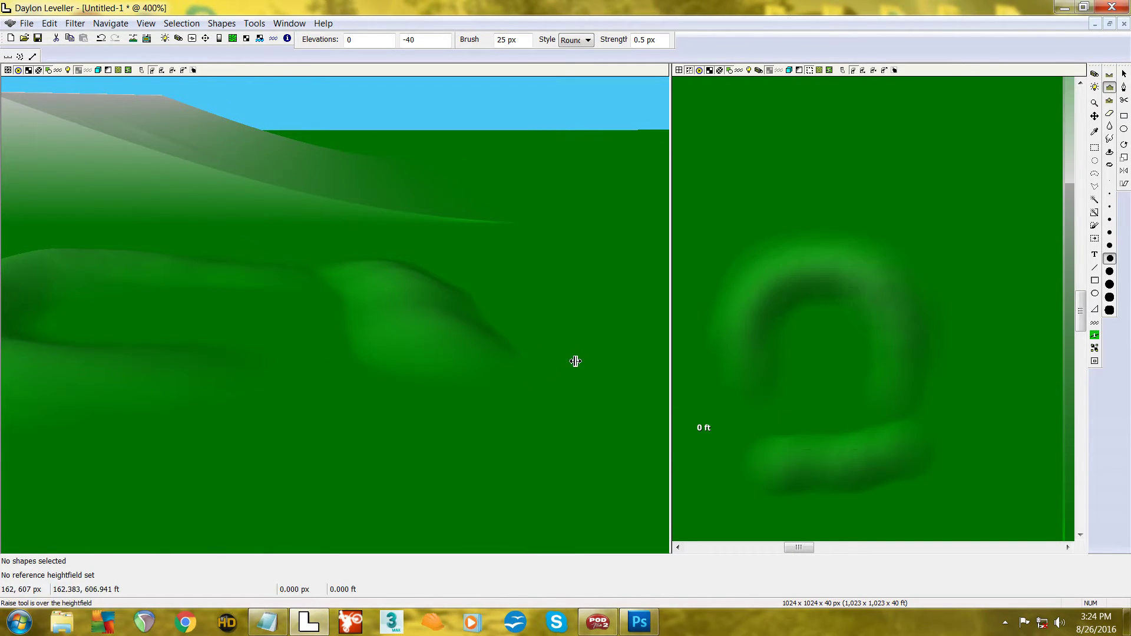
{"action": "middle_click_drag", "start_coordinate": [573, 361], "coordinate": [435, 386]}
{"action": "mouse_move", "coordinate": [470, 385]}
{"action": "left_mouse_down"}
{"action": "mouse_move", "coordinate": [457, 313]}
{"action": "mouse_move", "coordinate": [505, 336]}
{"action": "left_mouse_up"}
{"action": "mouse_move", "coordinate": [597, 370]}
{"action": "left_mouse_down"}
{"action": "mouse_move", "coordinate": [587, 308]}
{"action": "mouse_move", "coordinate": [407, 379]}
{"action": "left_mouse_up"}
{"action": "scroll", "coordinate": [592, 326], "scroll_direction": "down", "scroll_amount": 3}
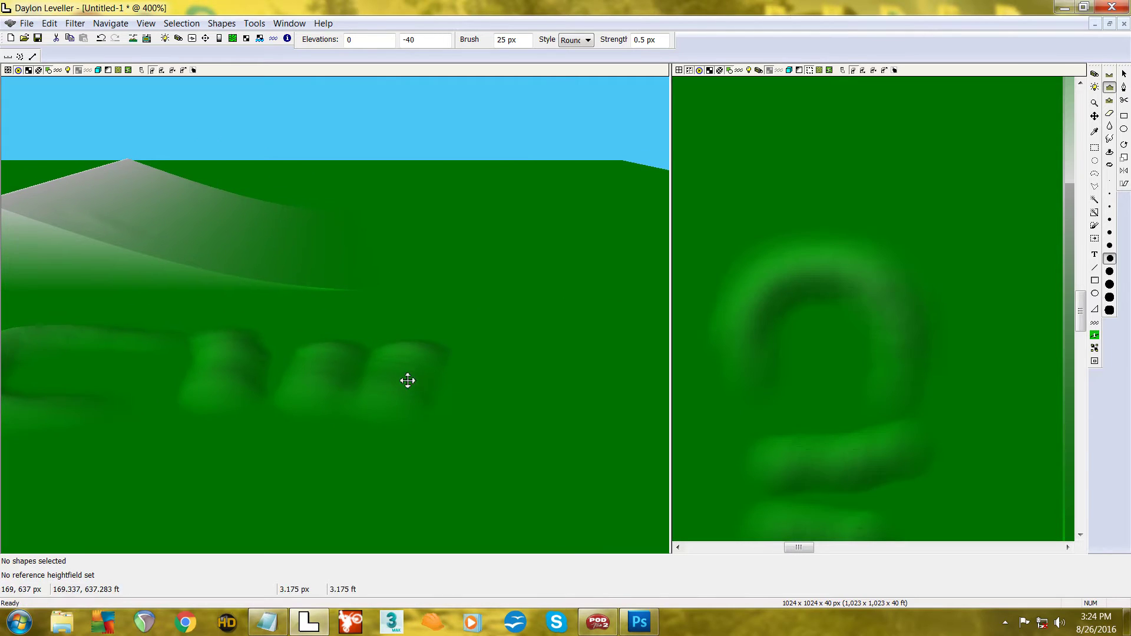
Raise a staggered row of small mounds beyond the berm's closed end with a 15 px brush and view them in 3D
{"action": "left_click", "coordinate": [1109, 245]}
{"action": "left_click_drag", "start_coordinate": [806, 247], "coordinate": [799, 421]}
{"action": "left_click_drag", "start_coordinate": [757, 344], "coordinate": [804, 335]}
{"action": "left_click_drag", "start_coordinate": [854, 300], "coordinate": [825, 299]}
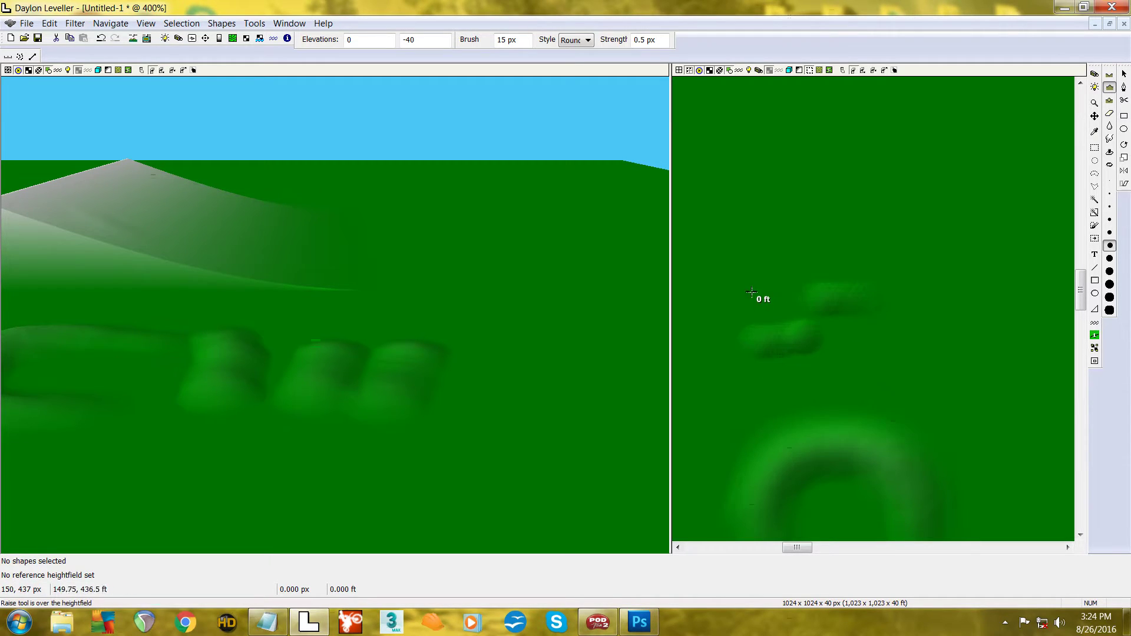
{"action": "left_click_drag", "start_coordinate": [759, 270], "coordinate": [757, 264]}
{"action": "mouse_move", "coordinate": [825, 253]}
{"action": "left_mouse_down"}
{"action": "mouse_move", "coordinate": [796, 212]}
{"action": "mouse_move", "coordinate": [844, 196]}
{"action": "mouse_move", "coordinate": [823, 198]}
{"action": "mouse_move", "coordinate": [830, 171]}
{"action": "mouse_move", "coordinate": [813, 163]}
{"action": "mouse_move", "coordinate": [837, 138]}
{"action": "left_mouse_up"}
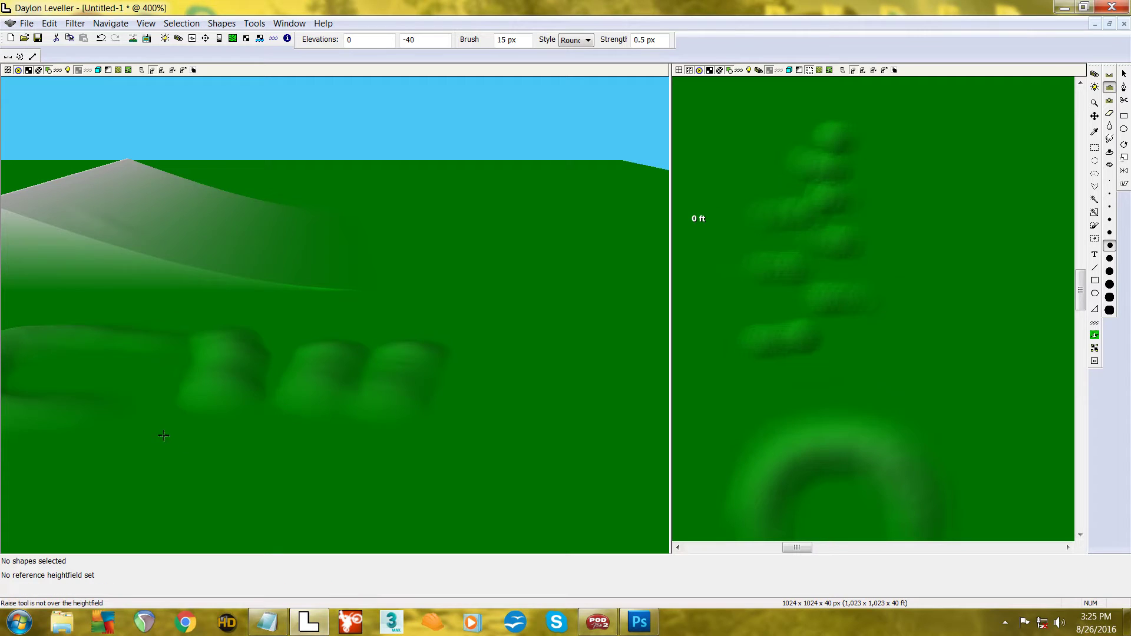
{"action": "middle_click_drag", "start_coordinate": [165, 434], "coordinate": [662, 417]}
{"action": "left_click_drag", "start_coordinate": [268, 406], "coordinate": [558, 427]}
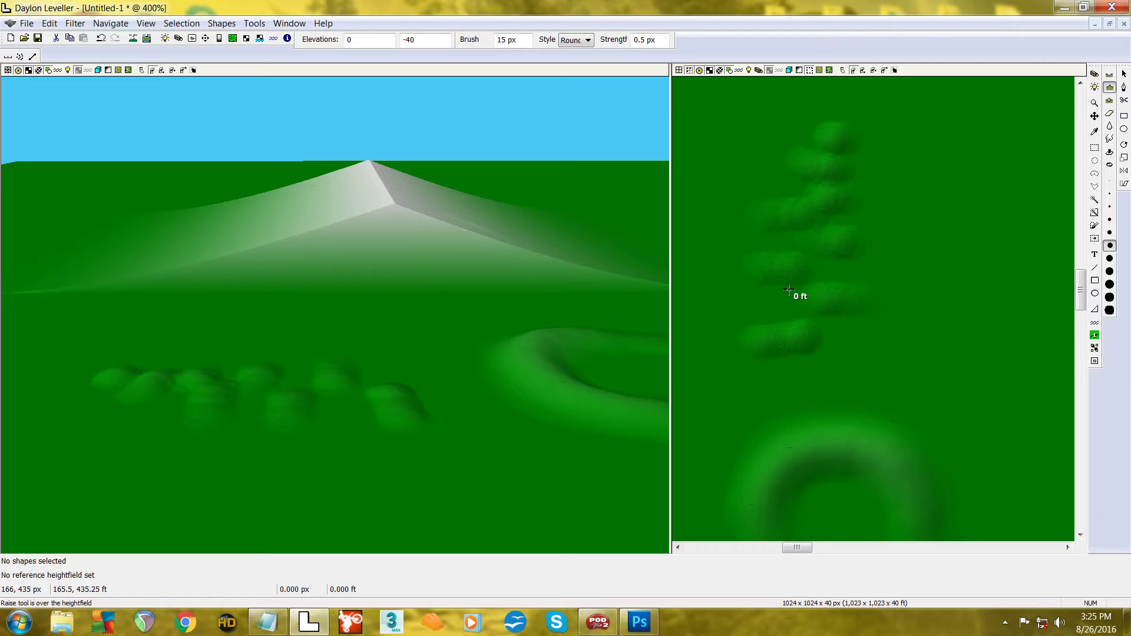
Smooth the small mounds farthest from the berm with the Blur brush at 15 px
{"action": "scroll", "coordinate": [788, 290], "scroll_direction": "down", "scroll_amount": 1}
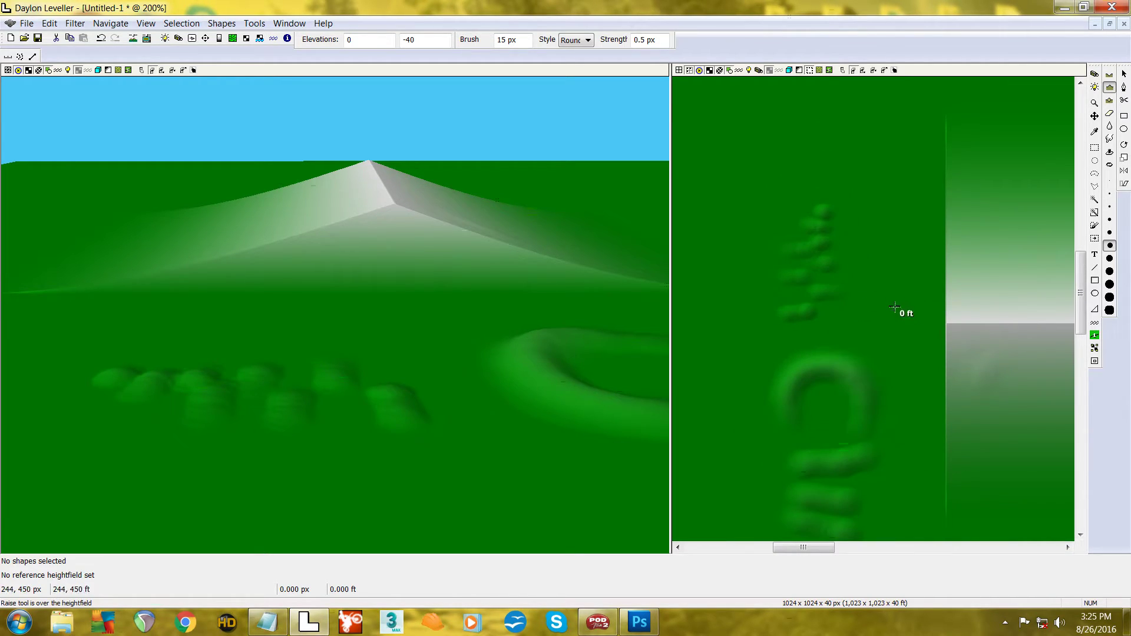
{"action": "left_click", "coordinate": [1109, 129]}
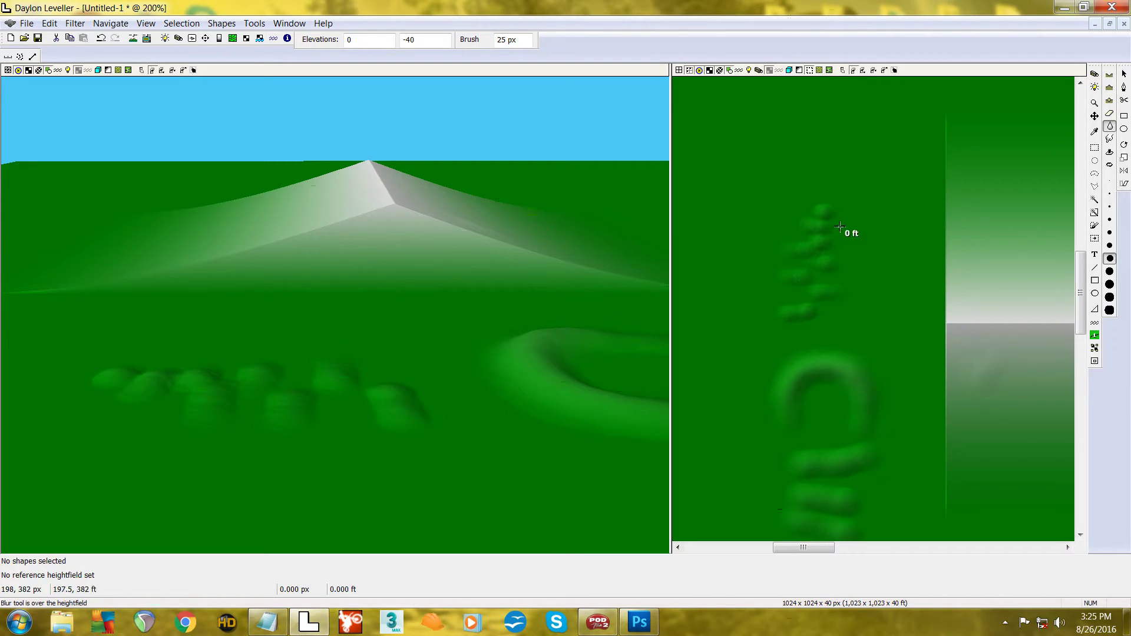
{"action": "scroll", "coordinate": [837, 241], "scroll_direction": "up", "scroll_amount": 3}
{"action": "scroll", "coordinate": [843, 225], "scroll_direction": "up", "scroll_amount": 1}
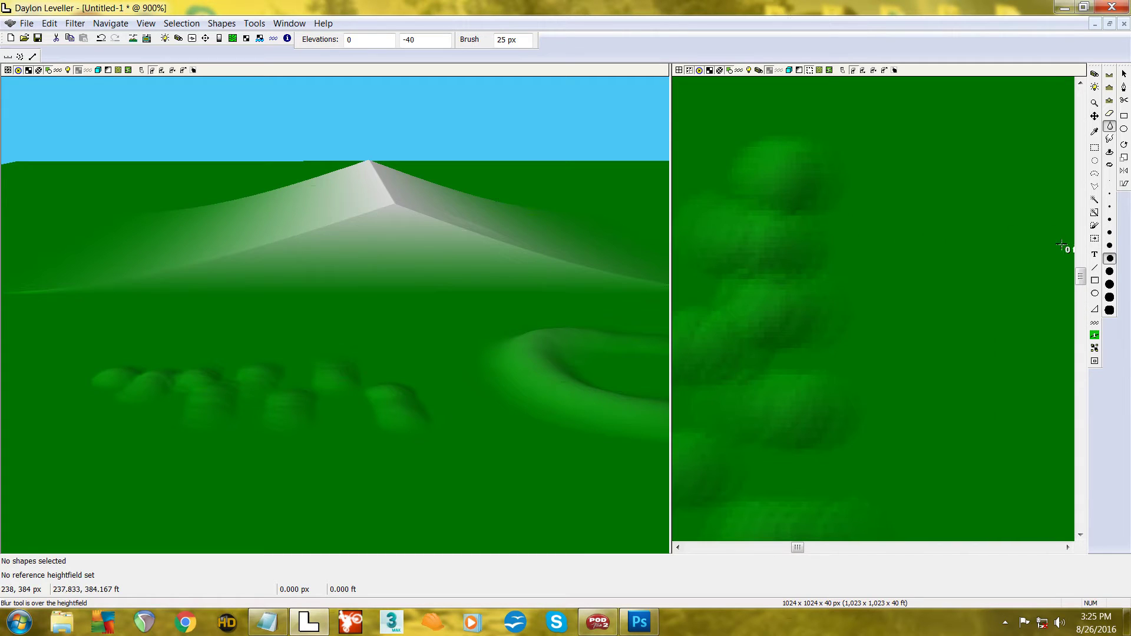
{"action": "left_click", "coordinate": [1110, 244]}
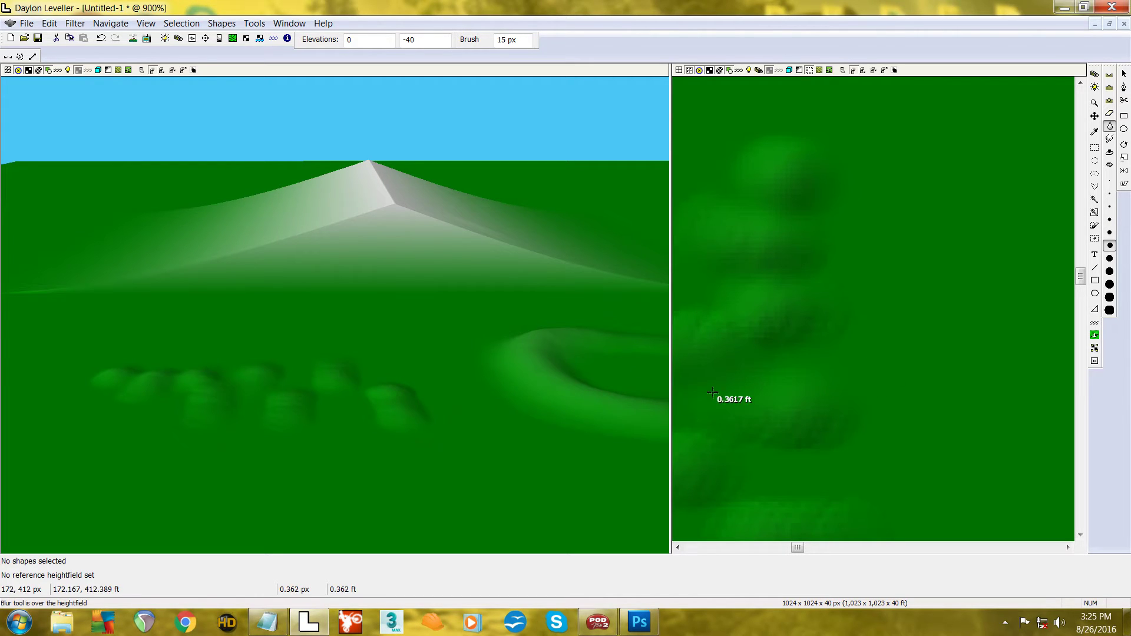
{"action": "left_click", "coordinate": [751, 342]}
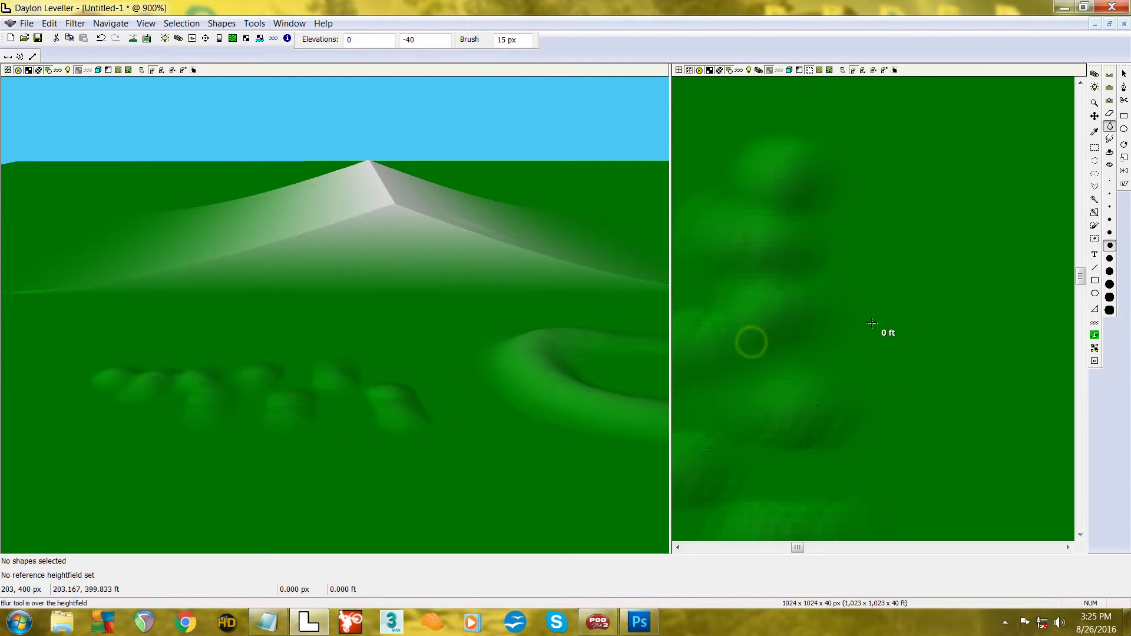
{"action": "left_click", "coordinate": [811, 303]}
{"action": "left_click", "coordinate": [791, 293]}
{"action": "left_click", "coordinate": [727, 301]}
Blur the remaining small mounds at 15 px and soften the whole row with a 75 px blur brush
{"action": "scroll", "coordinate": [733, 380], "scroll_direction": "down", "scroll_amount": 5}
{"action": "middle_click_drag", "start_coordinate": [771, 380], "coordinate": [850, 294]}
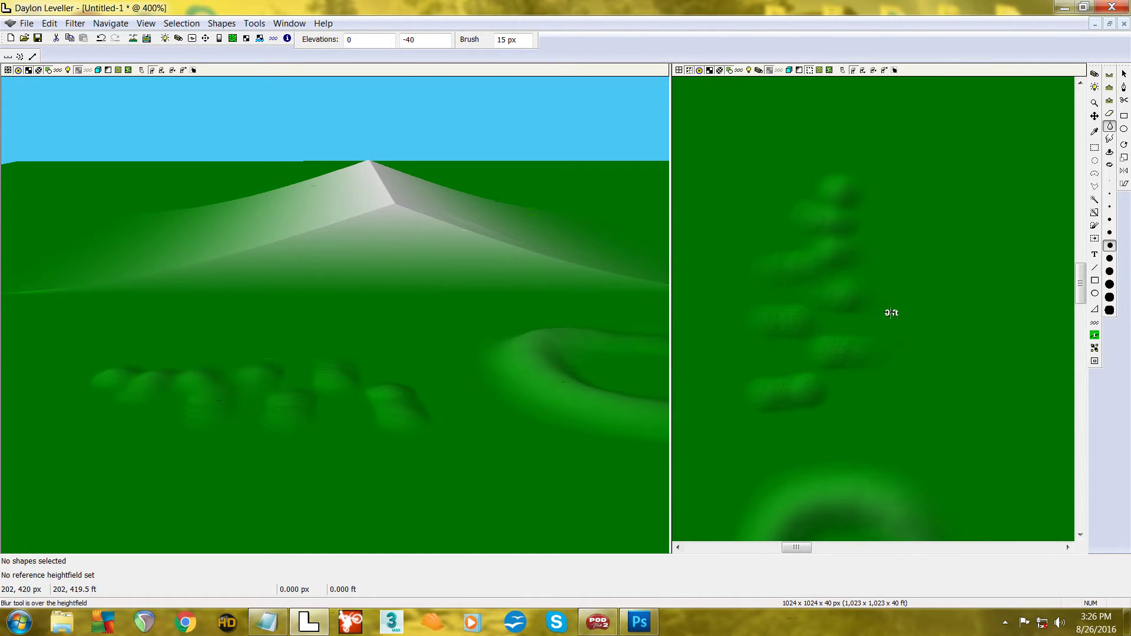
{"action": "left_click", "coordinate": [394, 419]}
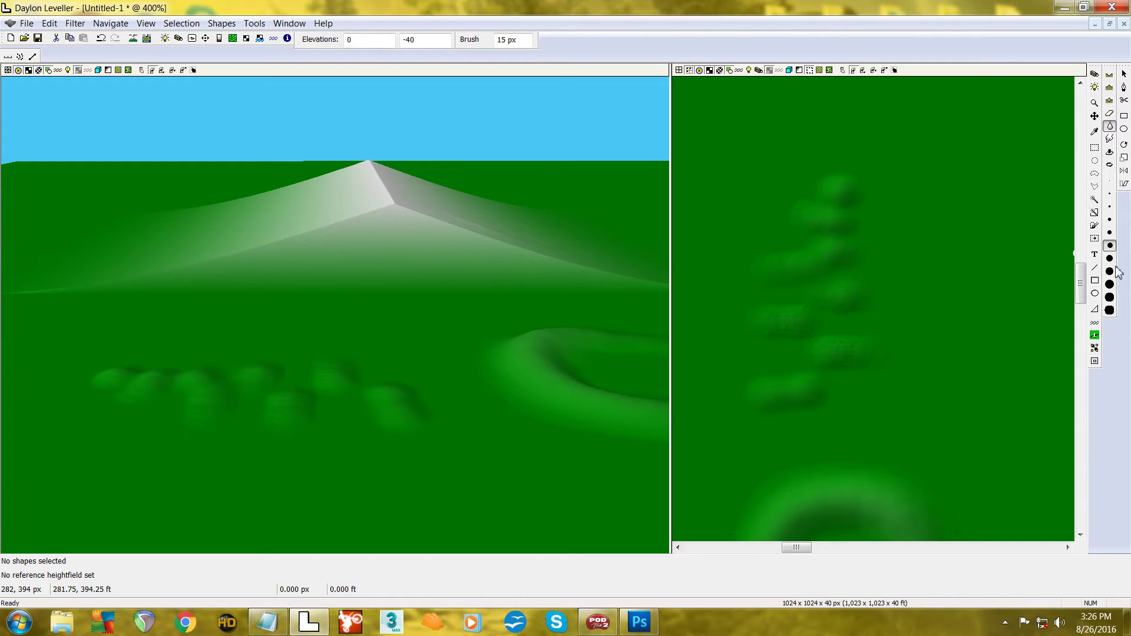
{"action": "left_click", "coordinate": [1110, 296]}
{"action": "left_click", "coordinate": [232, 414]}
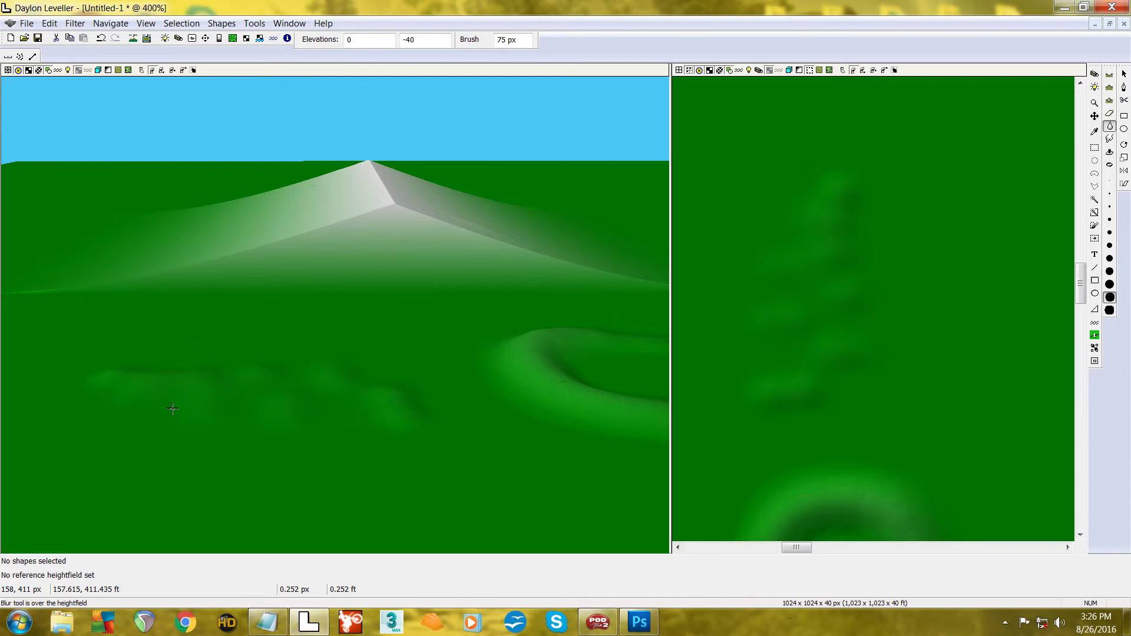
Blur the ridges at the berm's open end with the 75 px brush and inspect their softened shape in 3D
{"action": "key", "text": "c"}
{"action": "left_click_drag", "start_coordinate": [151, 398], "coordinate": [293, 384]}
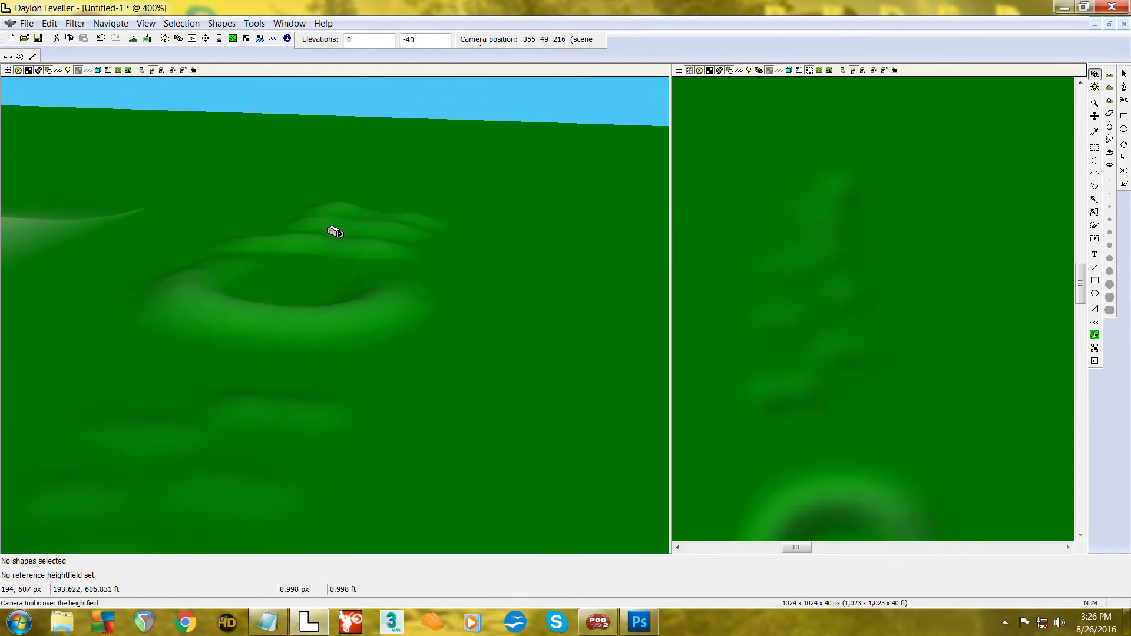
{"action": "left_click_drag", "start_coordinate": [336, 236], "coordinate": [378, 278]}
{"action": "scroll", "coordinate": [373, 249], "scroll_direction": "up", "scroll_amount": 3}
{"action": "key", "text": "space"}
{"action": "key", "text": "b"}
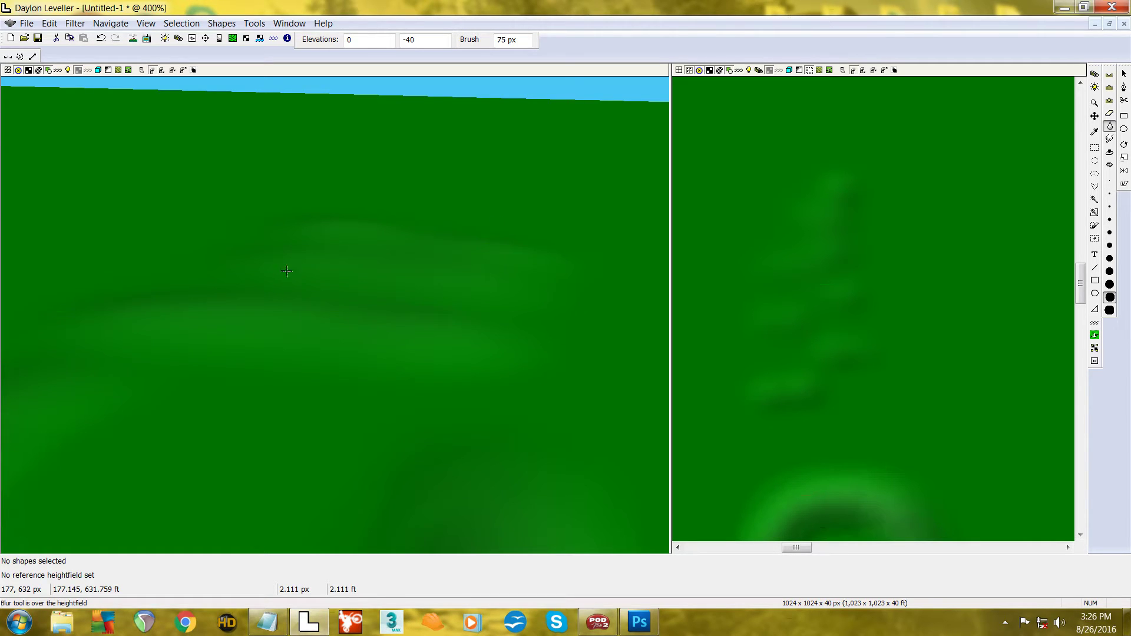
{"action": "left_click", "coordinate": [1094, 74]}
{"action": "left_click_drag", "start_coordinate": [523, 336], "coordinate": [419, 311]}
{"action": "left_click_drag", "start_coordinate": [538, 328], "coordinate": [283, 374]}
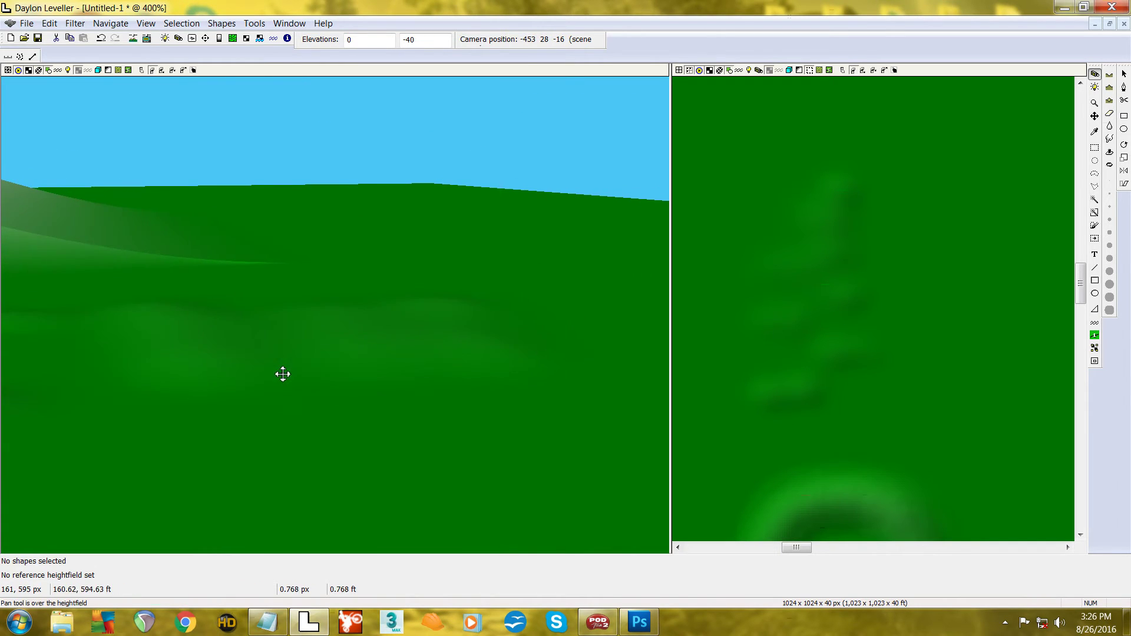
{"action": "left_click_drag", "start_coordinate": [490, 377], "coordinate": [424, 363]}
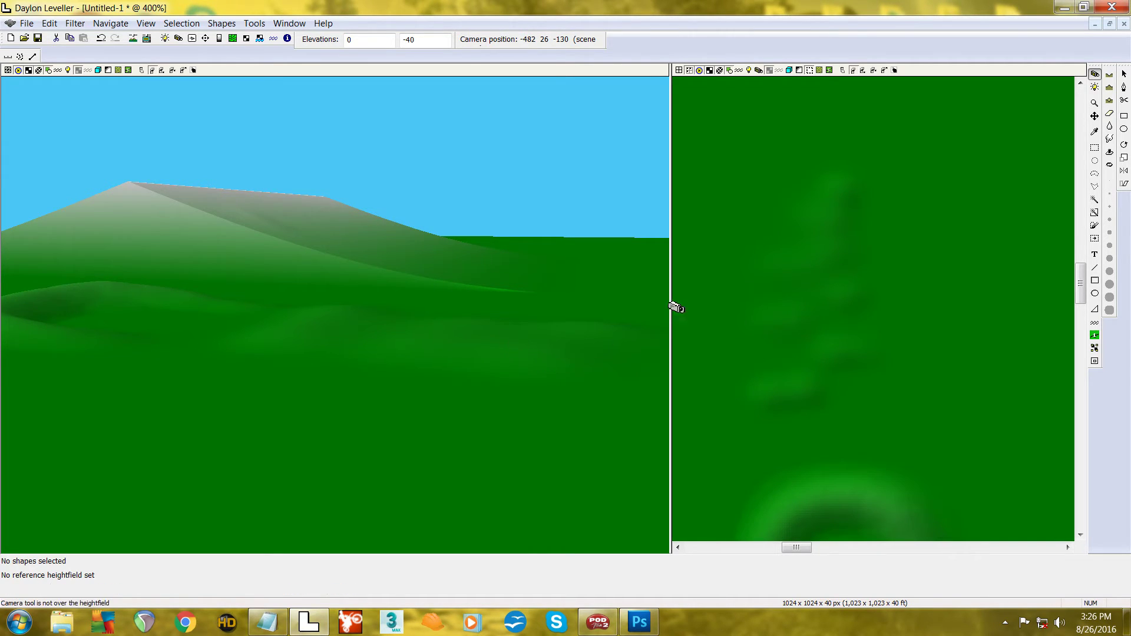
Blur the ramp's steep side edge beside the berm along its length with a 50 px Blur brush
{"action": "left_click", "coordinate": [1110, 140]}
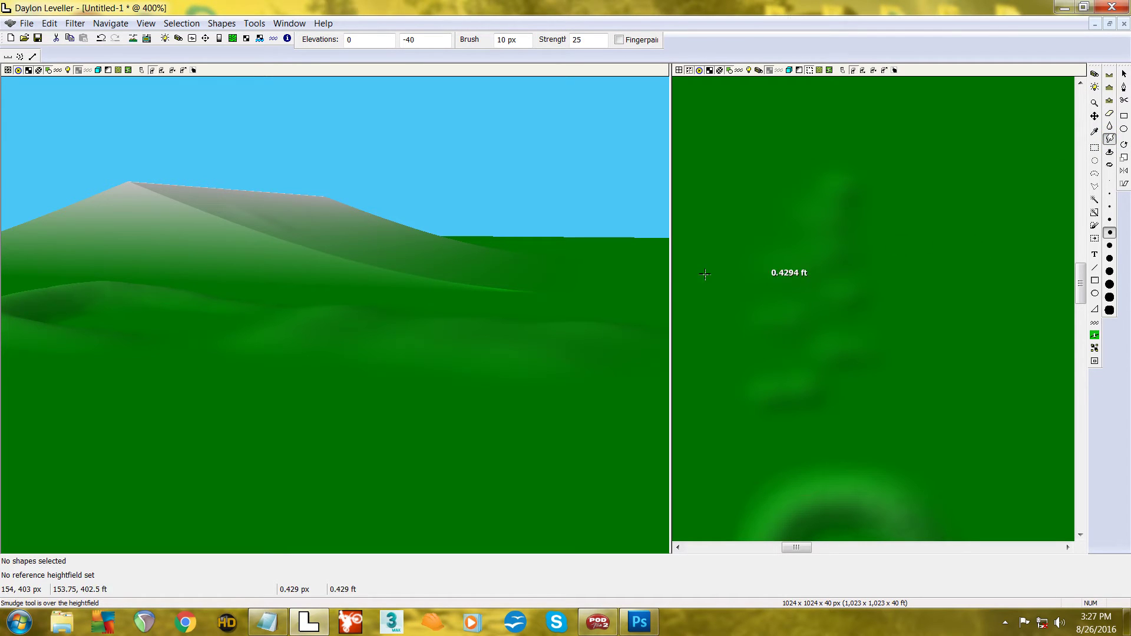
{"action": "middle_click_drag", "start_coordinate": [467, 255], "coordinate": [371, 323]}
{"action": "scroll", "coordinate": [348, 327], "scroll_direction": "up", "scroll_amount": 3}
{"action": "key", "text": "c"}
{"action": "left_click_drag", "start_coordinate": [362, 340], "coordinate": [263, 398]}
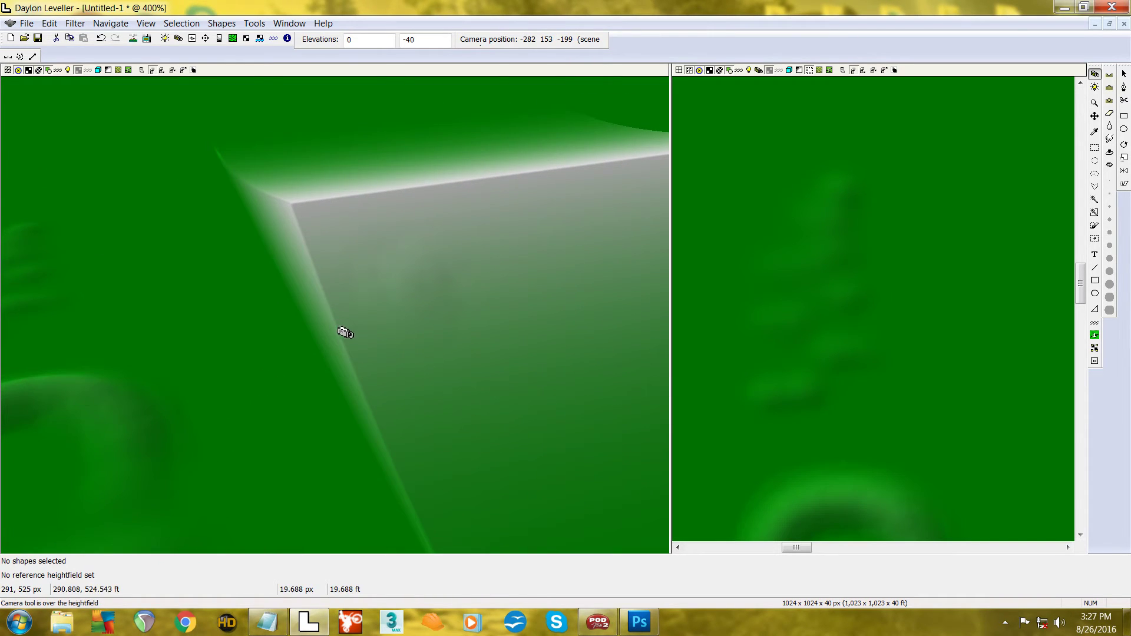
{"action": "scroll", "coordinate": [787, 290], "scroll_direction": "down", "scroll_amount": 2}
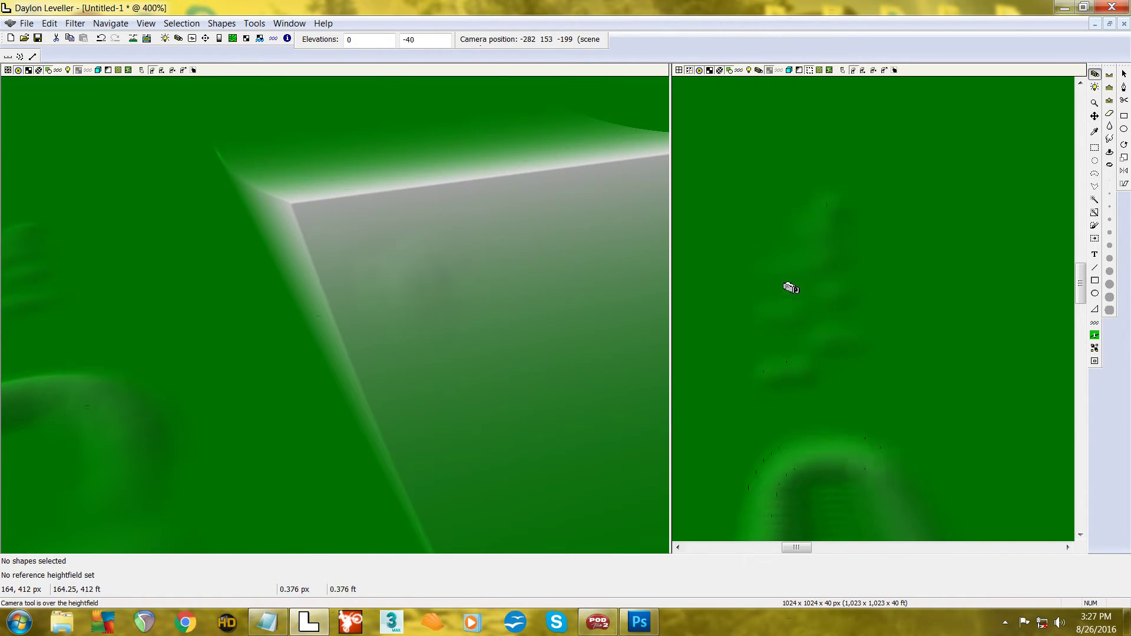
{"action": "scroll", "coordinate": [784, 265], "scroll_direction": "up", "scroll_amount": 2}
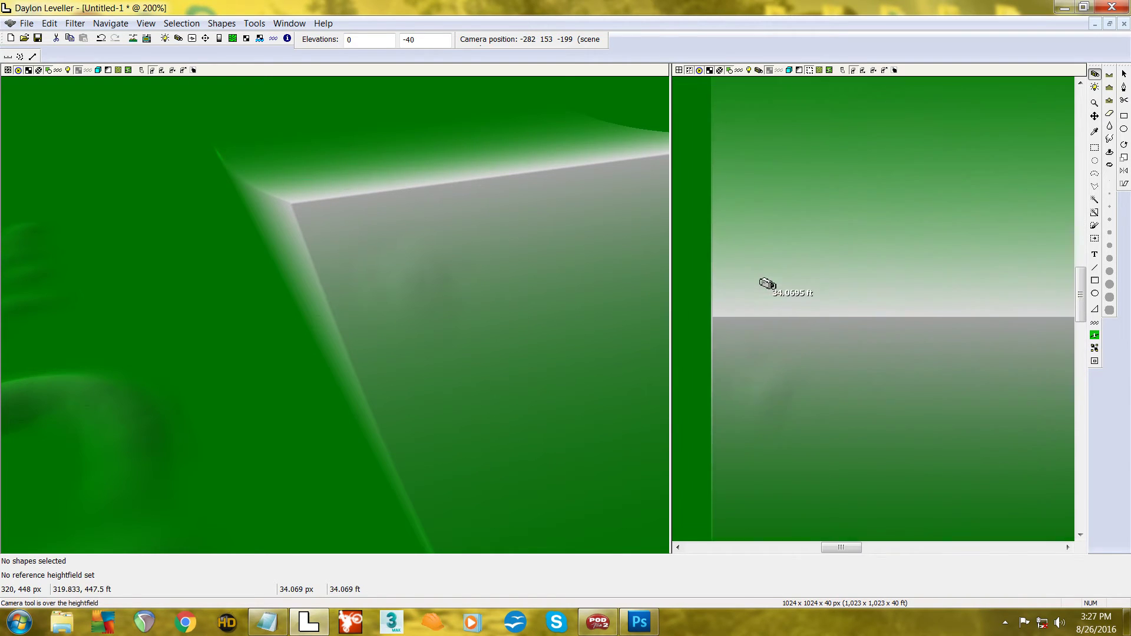
{"action": "scroll", "coordinate": [841, 243], "scroll_direction": "down", "scroll_amount": 1}
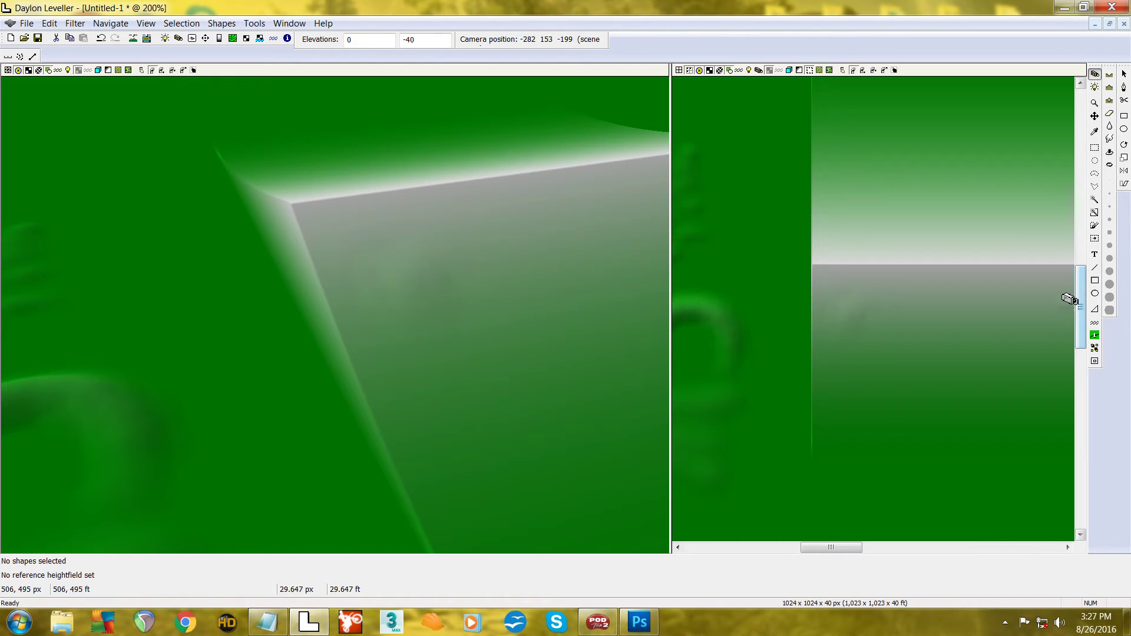
{"action": "left_click", "coordinate": [1110, 125]}
{"action": "left_click", "coordinate": [1110, 284]}
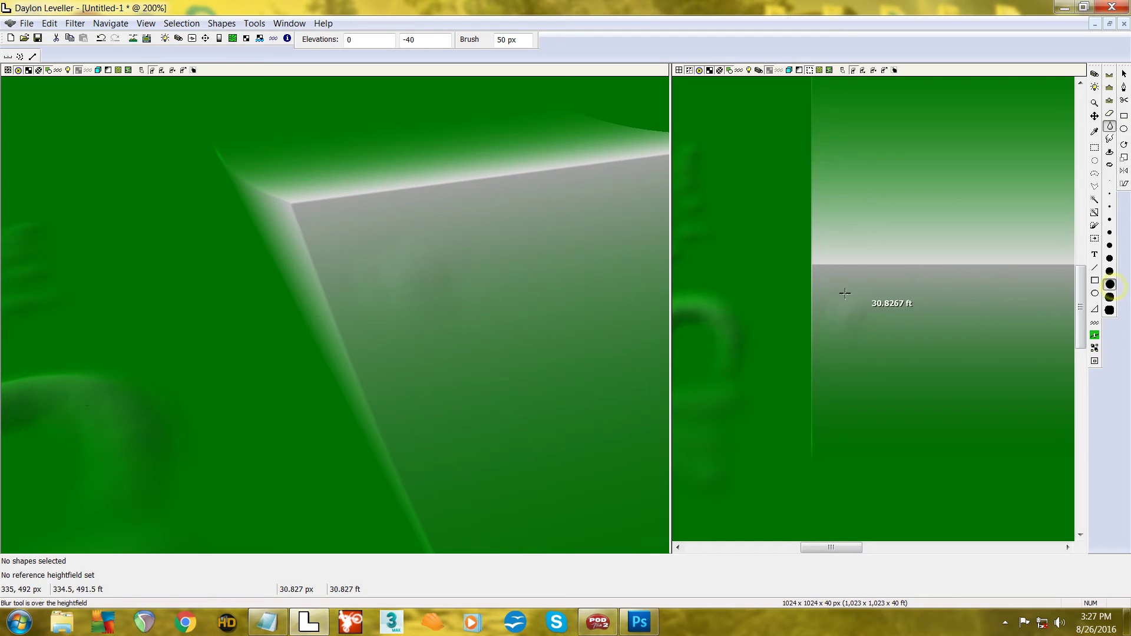
{"action": "left_click_drag", "start_coordinate": [812, 125], "coordinate": [807, 384]}
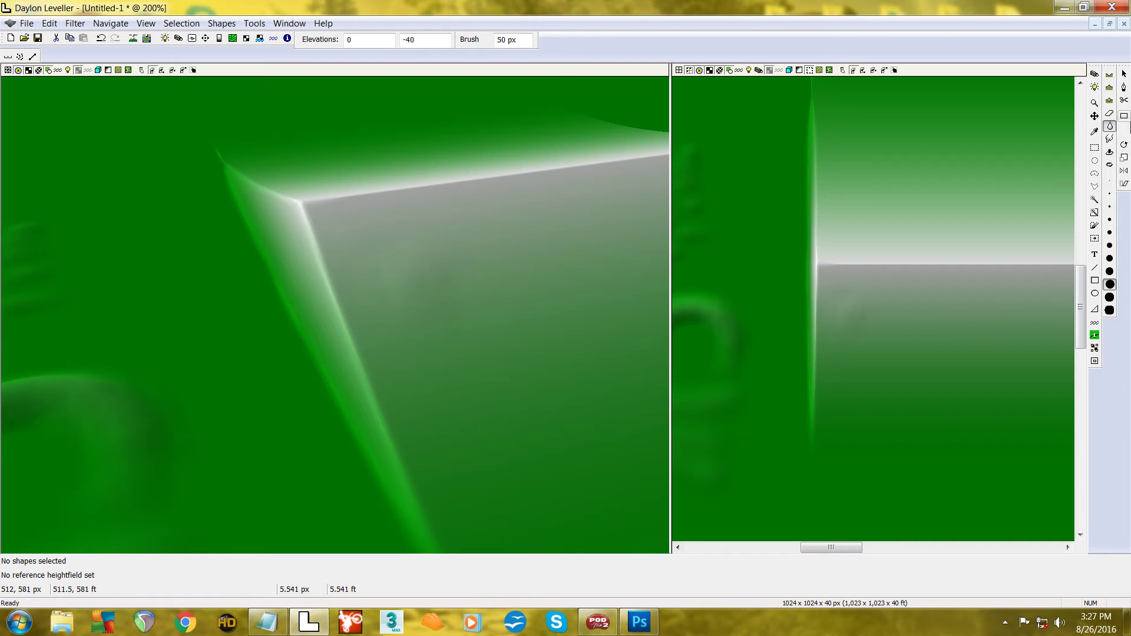
Smudge the blurred ramp edge outward onto the flat ground around the crest, using a 10 px brush at strength 25
{"action": "left_click", "coordinate": [1110, 138]}
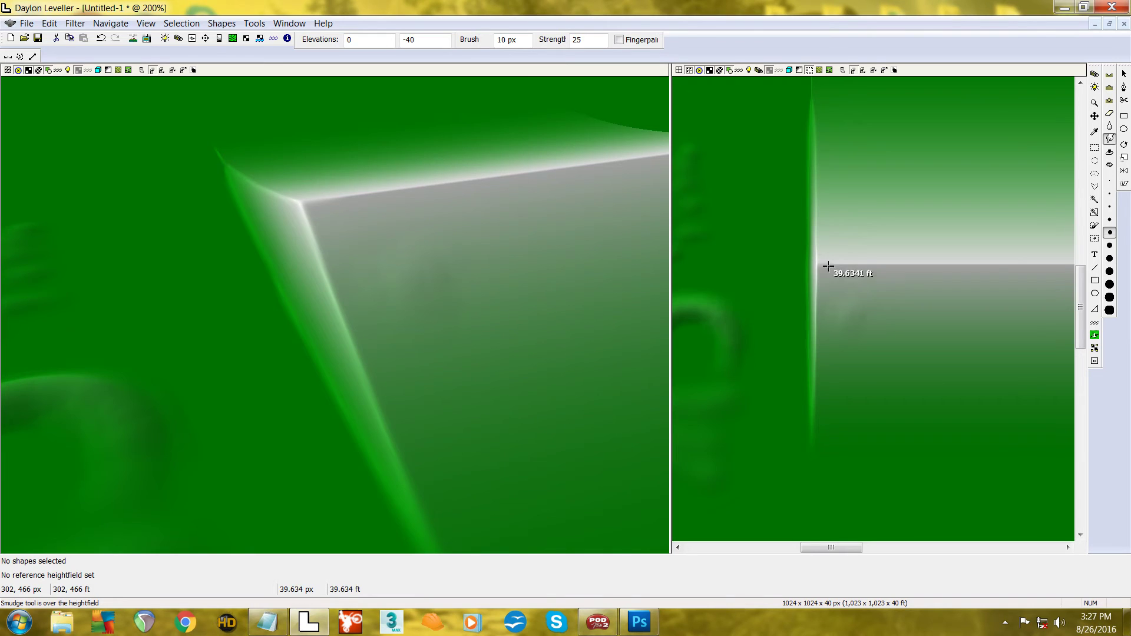
{"action": "scroll", "coordinate": [818, 270], "scroll_direction": "up", "scroll_amount": 1}
{"action": "mouse_move", "coordinate": [814, 270]}
{"action": "left_mouse_down"}
{"action": "mouse_move", "coordinate": [772, 269]}
{"action": "mouse_move", "coordinate": [806, 227]}
{"action": "mouse_move", "coordinate": [793, 224]}
{"action": "left_mouse_up"}
{"action": "left_click_drag", "start_coordinate": [325, 305], "coordinate": [307, 321]}
{"action": "mouse_move", "coordinate": [301, 342]}
{"action": "middle_mouse_down"}
{"action": "mouse_move", "coordinate": [378, 409]}
{"action": "mouse_move", "coordinate": [457, 424]}
{"action": "middle_mouse_up"}
{"action": "key", "text": "space"}
Smudge the ramp's side face outward in short strokes from the crest corner along the adjoining slope with the 10 px brush
{"action": "left_click_drag", "start_coordinate": [273, 307], "coordinate": [262, 354]}
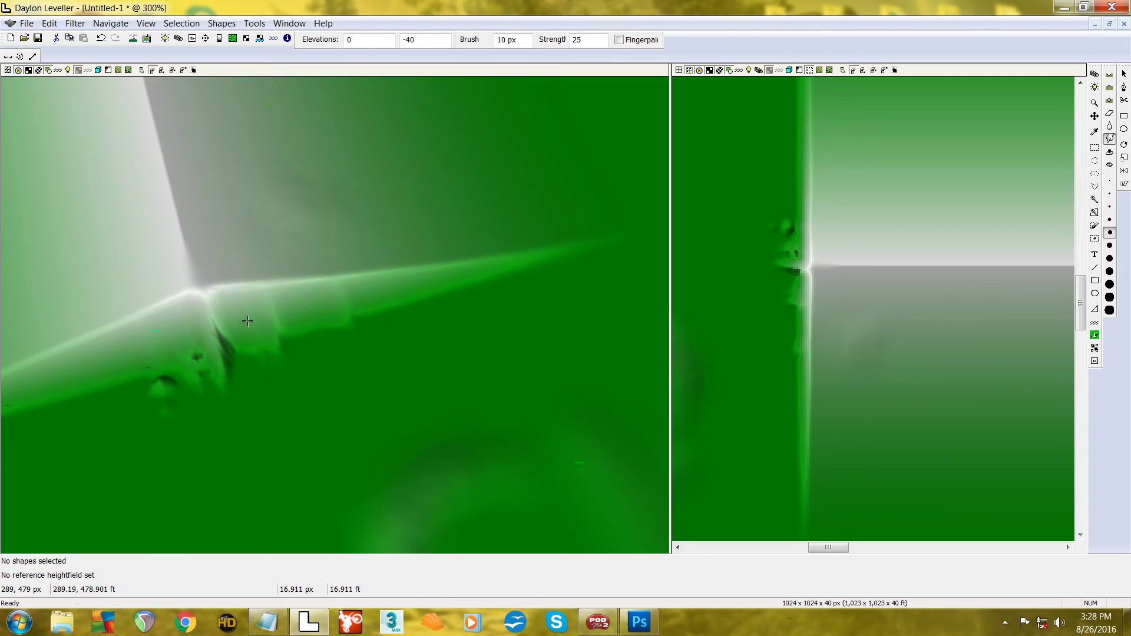
{"action": "left_click_drag", "start_coordinate": [241, 316], "coordinate": [260, 364]}
{"action": "left_click_drag", "start_coordinate": [230, 324], "coordinate": [237, 354]}
{"action": "mouse_move", "coordinate": [222, 308]}
{"action": "left_mouse_down"}
{"action": "mouse_move", "coordinate": [237, 360]}
{"action": "mouse_move", "coordinate": [250, 368]}
{"action": "left_mouse_up"}
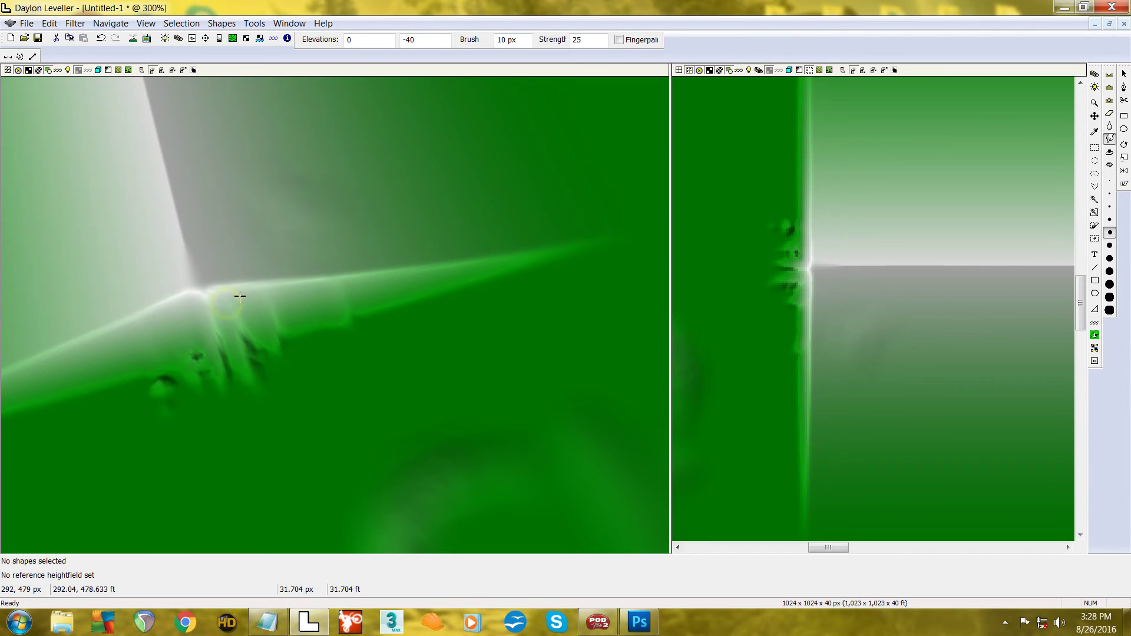
{"action": "mouse_move", "coordinate": [238, 297]}
{"action": "left_mouse_down"}
{"action": "mouse_move", "coordinate": [259, 364]}
{"action": "mouse_move", "coordinate": [274, 356]}
{"action": "left_mouse_up"}
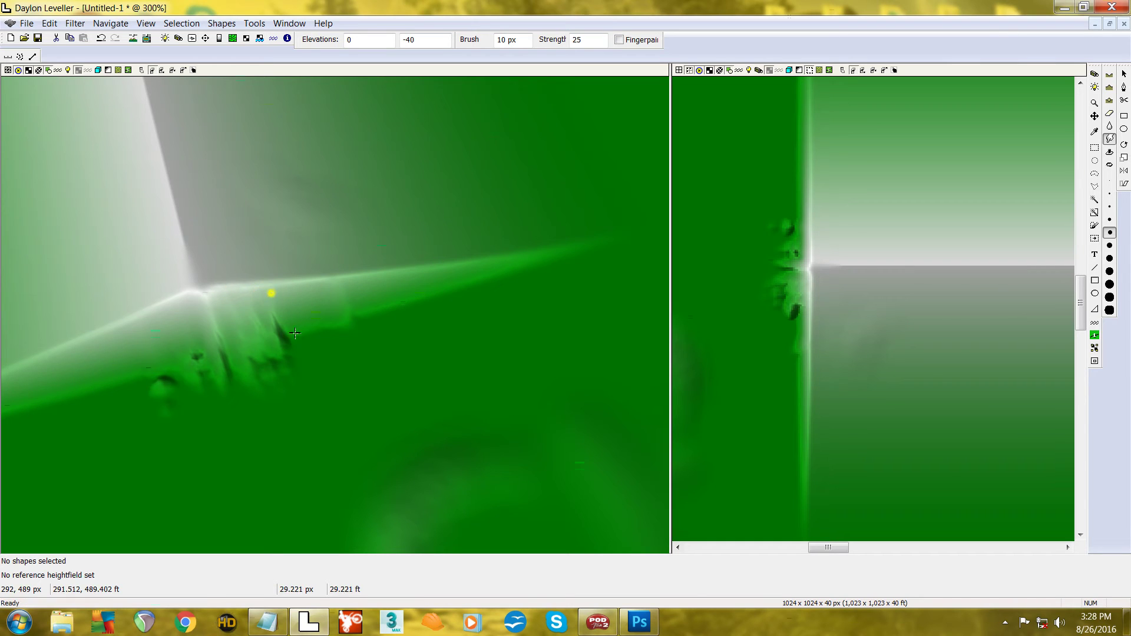
{"action": "mouse_move", "coordinate": [271, 292]}
{"action": "left_mouse_down"}
{"action": "mouse_move", "coordinate": [301, 364]}
{"action": "mouse_move", "coordinate": [291, 333]}
{"action": "left_mouse_up"}
Smudge the side face on both sides of the crest outward onto the flat ground with a 25 px brush
{"action": "left_click", "coordinate": [1109, 259]}
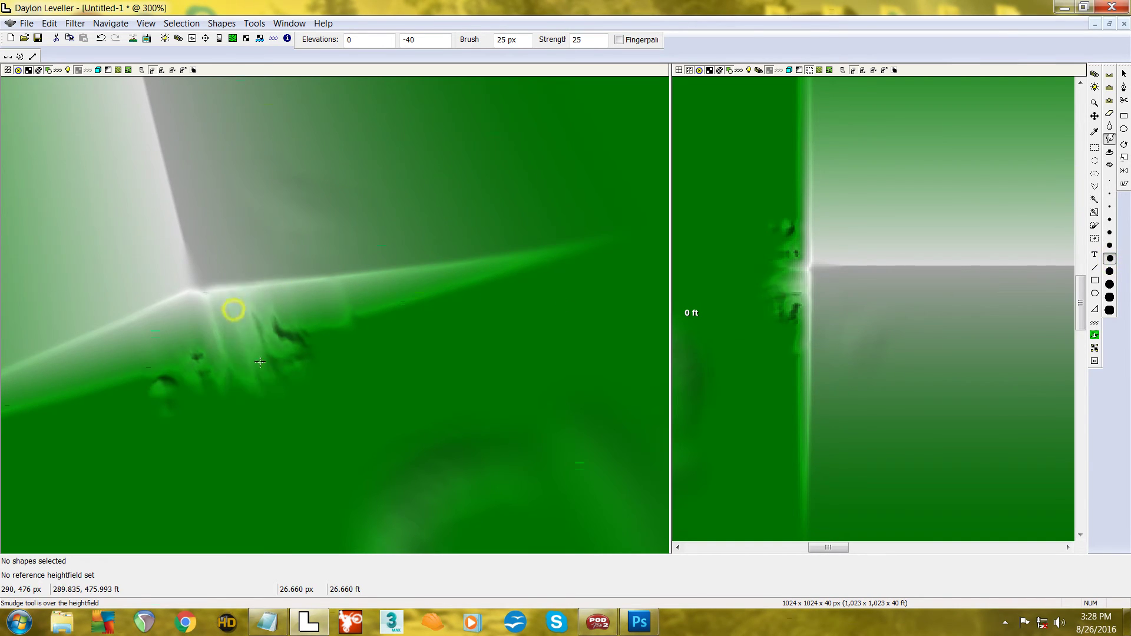
{"action": "mouse_move", "coordinate": [261, 363]}
{"action": "left_mouse_down"}
{"action": "mouse_move", "coordinate": [197, 320]}
{"action": "mouse_move", "coordinate": [156, 349]}
{"action": "mouse_move", "coordinate": [97, 354]}
{"action": "mouse_move", "coordinate": [73, 423]}
{"action": "mouse_move", "coordinate": [43, 428]}
{"action": "left_mouse_up"}
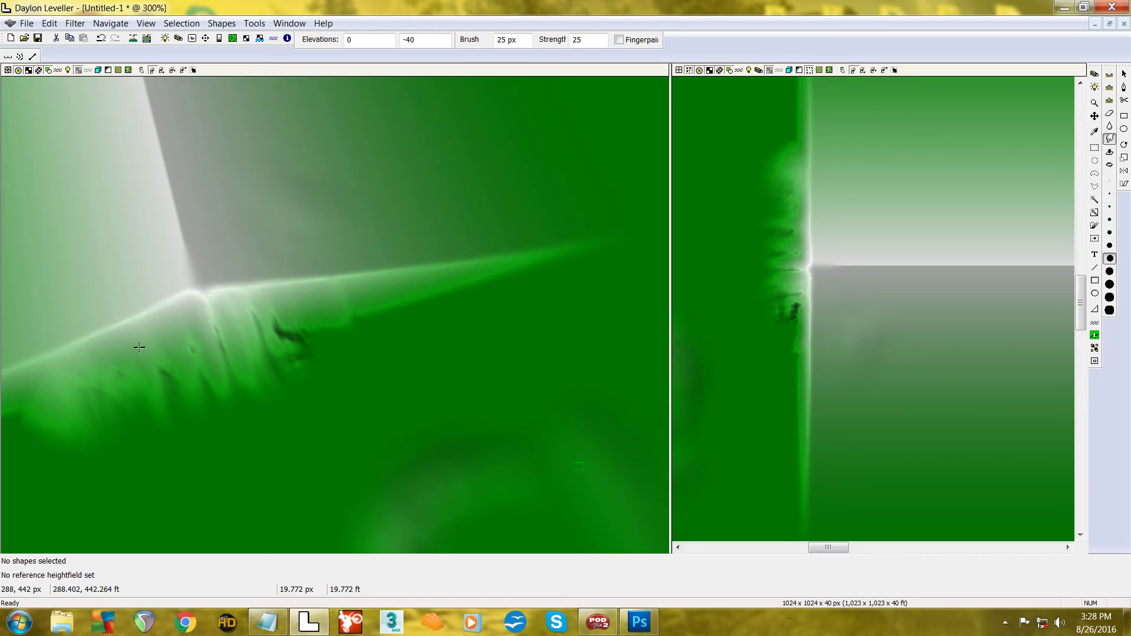
{"action": "mouse_move", "coordinate": [140, 345]}
{"action": "left_mouse_down"}
{"action": "mouse_move", "coordinate": [139, 336]}
{"action": "mouse_move", "coordinate": [161, 346]}
{"action": "mouse_move", "coordinate": [223, 391]}
{"action": "mouse_move", "coordinate": [255, 359]}
{"action": "left_mouse_up"}
{"action": "mouse_move", "coordinate": [274, 315]}
{"action": "left_mouse_down"}
{"action": "mouse_move", "coordinate": [341, 298]}
{"action": "mouse_move", "coordinate": [382, 316]}
{"action": "mouse_move", "coordinate": [432, 316]}
{"action": "left_mouse_up"}
Smudge finer gullies down the ramp's side face on both sides of the crest with a 10 px brush
{"action": "left_click", "coordinate": [1110, 233]}
{"action": "mouse_move", "coordinate": [305, 321]}
{"action": "left_mouse_down"}
{"action": "mouse_move", "coordinate": [328, 342]}
{"action": "mouse_move", "coordinate": [379, 341]}
{"action": "left_mouse_up"}
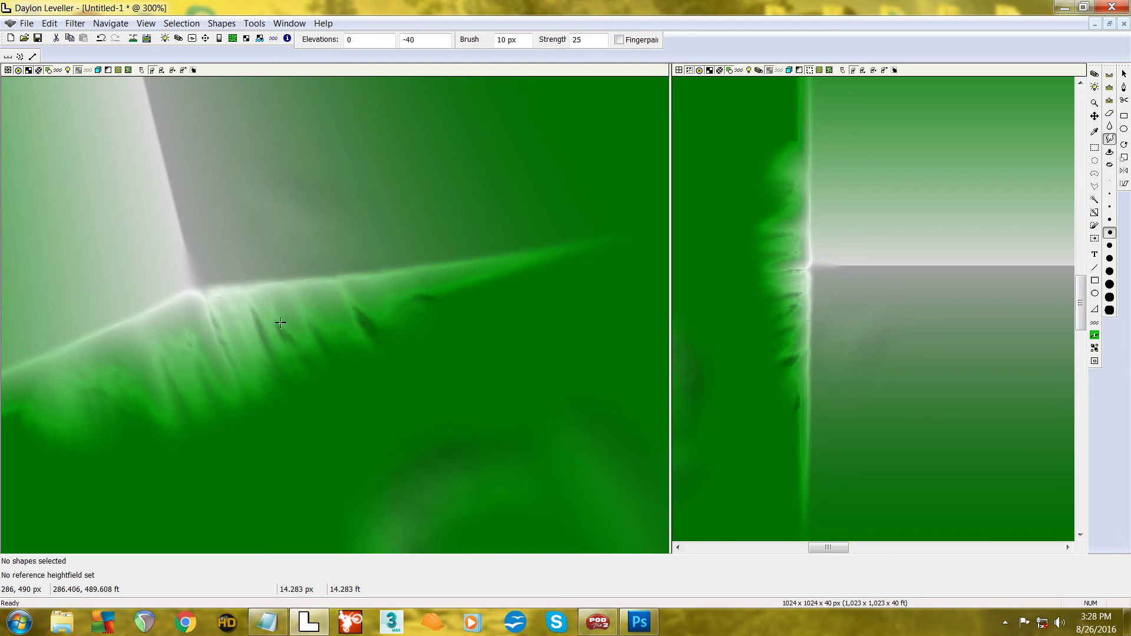
{"action": "left_click_drag", "start_coordinate": [278, 321], "coordinate": [310, 383]}
{"action": "left_click_drag", "start_coordinate": [255, 346], "coordinate": [284, 398]}
{"action": "left_click_drag", "start_coordinate": [231, 362], "coordinate": [260, 409]}
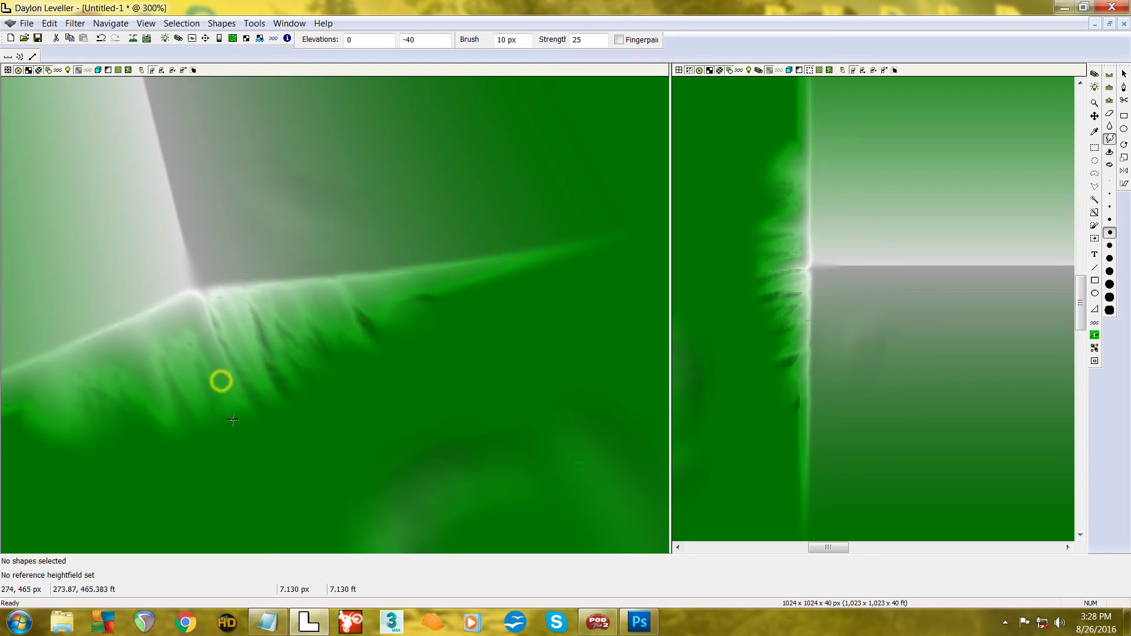
{"action": "scroll", "coordinate": [217, 389], "scroll_direction": "up", "scroll_amount": 4}
{"action": "middle_click_drag", "start_coordinate": [220, 380], "coordinate": [298, 345]}
{"action": "mouse_move", "coordinate": [275, 367]}
{"action": "left_mouse_down"}
{"action": "mouse_move", "coordinate": [317, 444]}
{"action": "mouse_move", "coordinate": [302, 437]}
{"action": "left_mouse_up"}
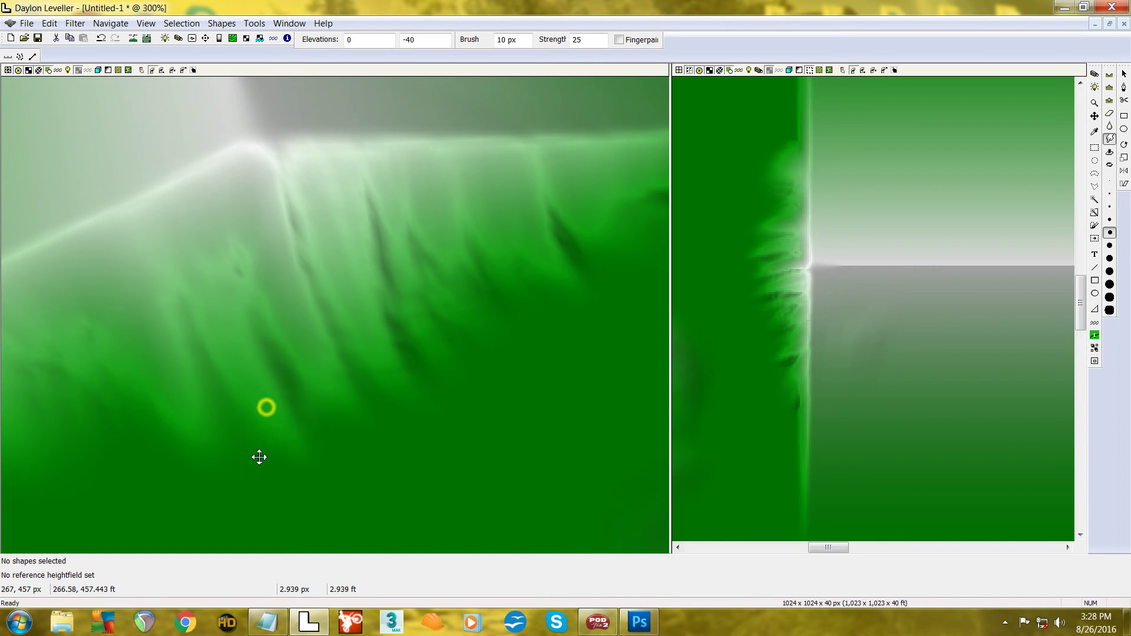
Extend the 10 px smudge strokes outward along the ramp's lower side edge in the 2D map view
{"action": "scroll", "coordinate": [792, 308], "scroll_direction": "up", "scroll_amount": 2}
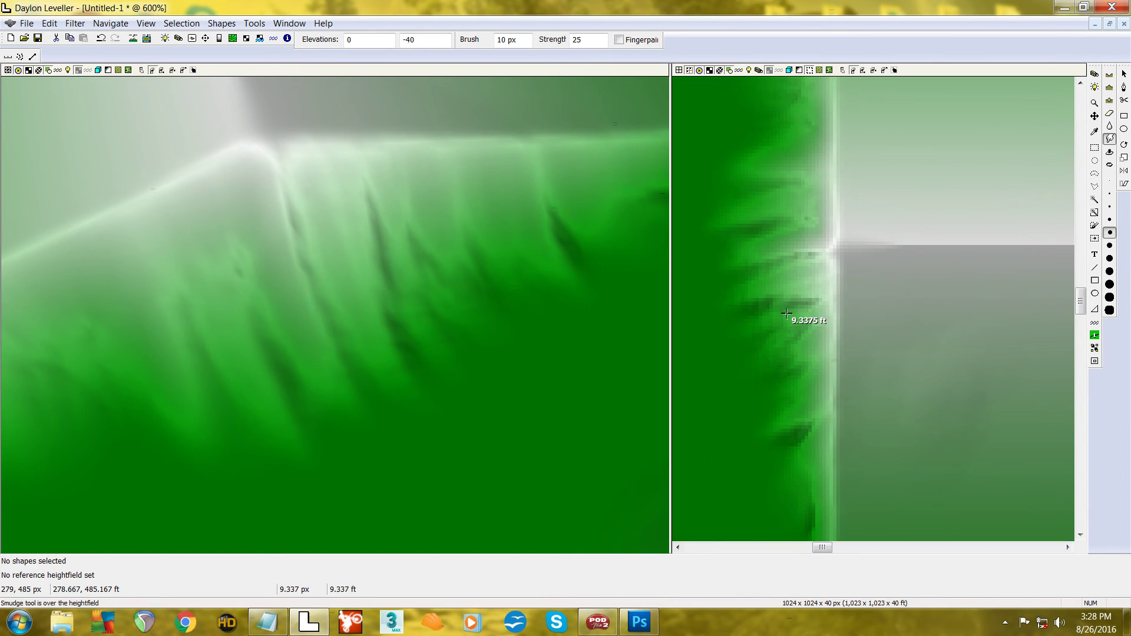
{"action": "middle_click_drag", "start_coordinate": [805, 327], "coordinate": [846, 238]}
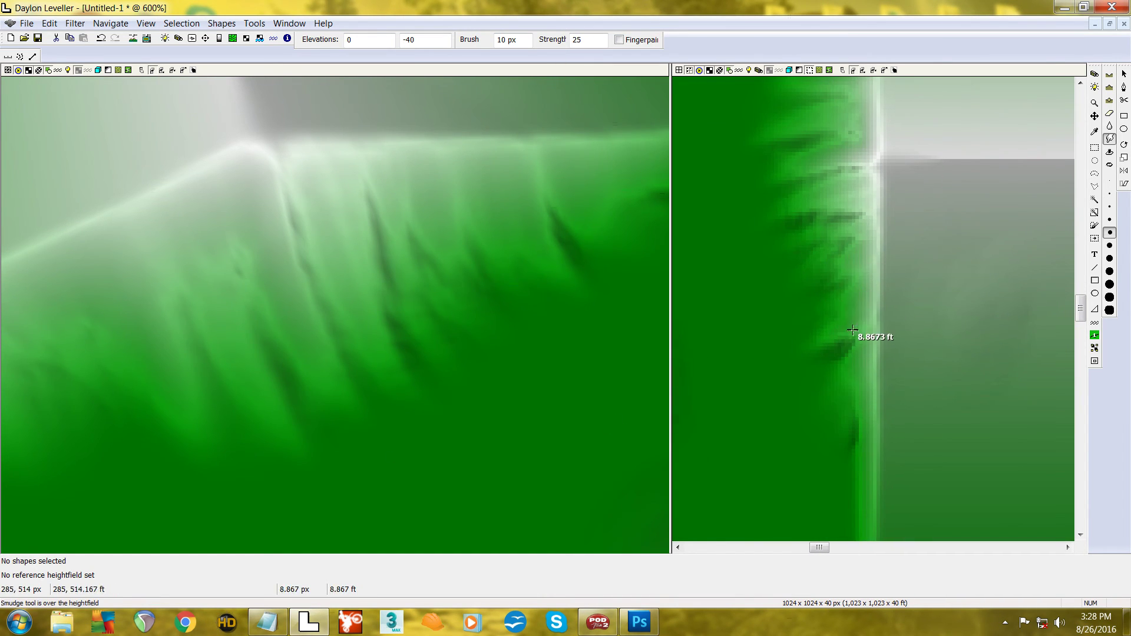
{"action": "mouse_move", "coordinate": [836, 333]}
{"action": "left_mouse_down"}
{"action": "mouse_move", "coordinate": [792, 314]}
{"action": "mouse_move", "coordinate": [774, 321]}
{"action": "left_mouse_up"}
{"action": "left_click_drag", "start_coordinate": [807, 374], "coordinate": [795, 377]}
{"action": "mouse_move", "coordinate": [856, 368]}
{"action": "left_mouse_down"}
{"action": "mouse_move", "coordinate": [808, 386]}
{"action": "mouse_move", "coordinate": [798, 424]}
{"action": "mouse_move", "coordinate": [815, 450]}
{"action": "mouse_move", "coordinate": [783, 449]}
{"action": "left_mouse_up"}
Blur the smudged side edge along its length with a 37 px Blur brush to soften the gullies
{"action": "scroll", "coordinate": [771, 429], "scroll_direction": "down", "scroll_amount": 1}
{"action": "scroll", "coordinate": [837, 392], "scroll_direction": "down", "scroll_amount": 1}
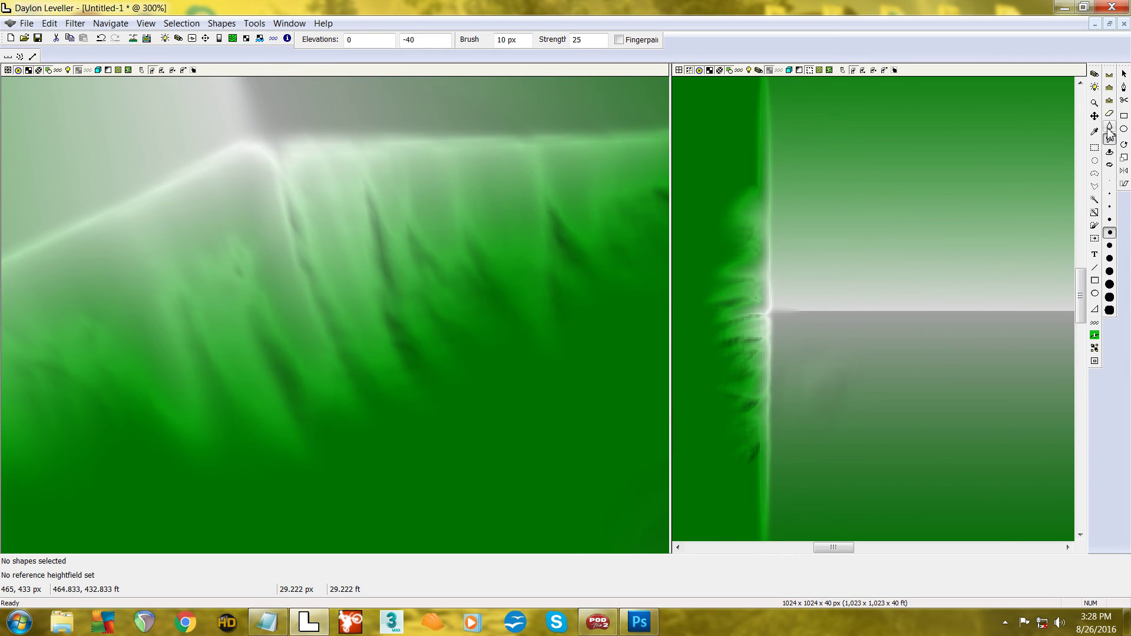
{"action": "left_click", "coordinate": [1108, 127]}
{"action": "left_click", "coordinate": [1110, 271]}
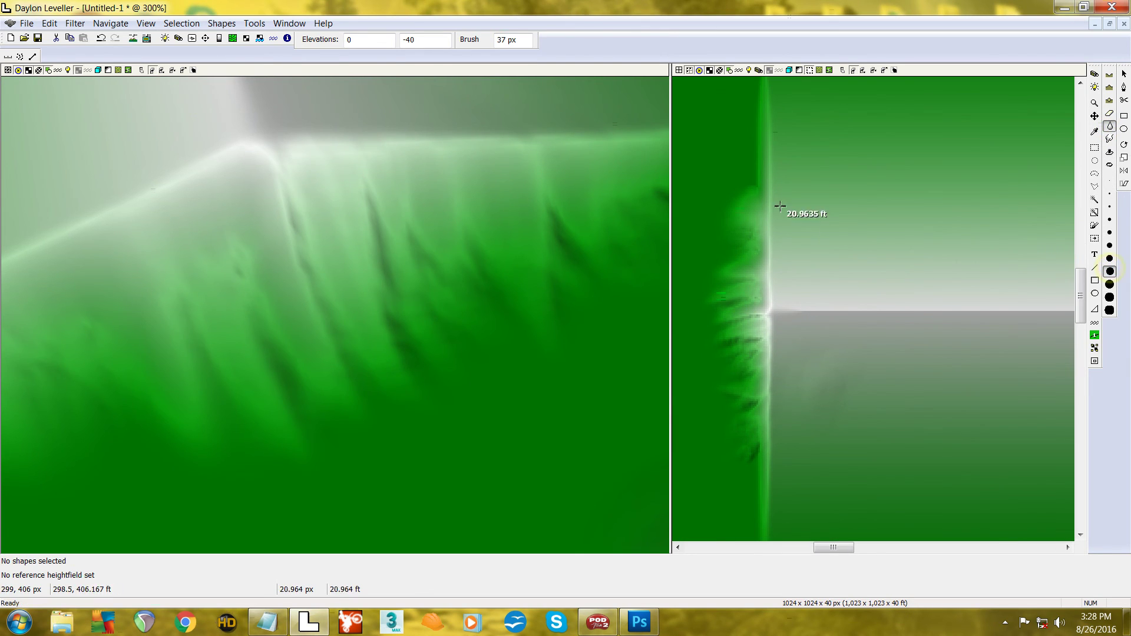
{"action": "mouse_move", "coordinate": [743, 196]}
{"action": "left_mouse_down"}
{"action": "mouse_move", "coordinate": [730, 220]}
{"action": "mouse_move", "coordinate": [729, 420]}
{"action": "left_mouse_up"}
{"action": "left_click", "coordinate": [737, 459]}
{"action": "left_click", "coordinate": [758, 462]}
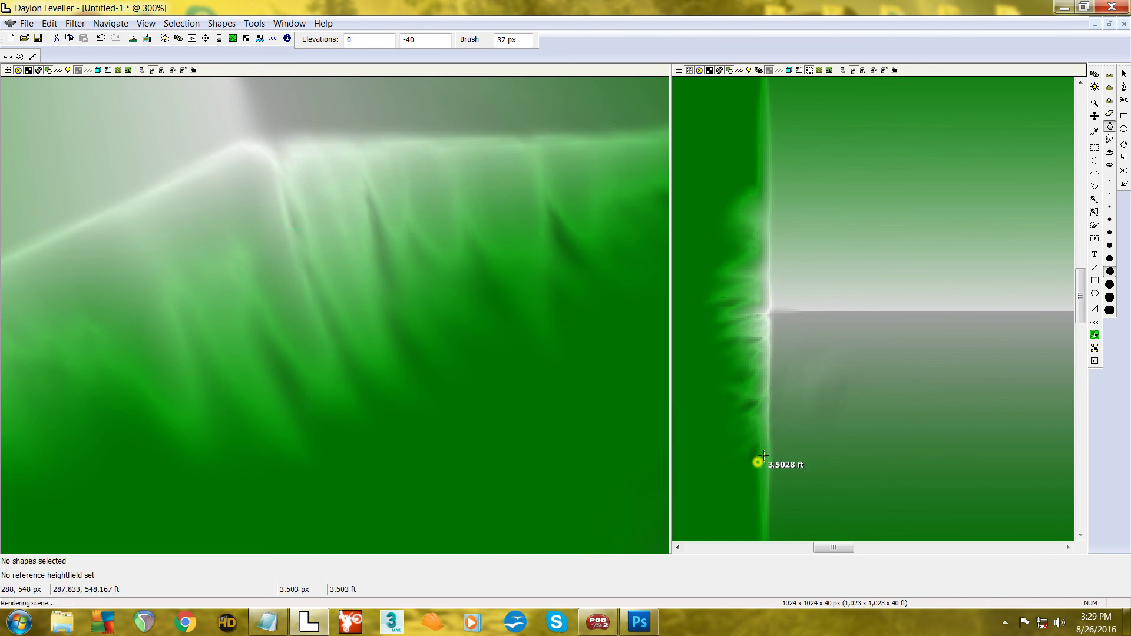
{"action": "left_click", "coordinate": [757, 415]}
{"action": "left_click_drag", "start_coordinate": [760, 380], "coordinate": [752, 312]}
Examine the eroded side face, the ramp and the neighbouring berm from several angles in the 3D view
{"action": "scroll", "coordinate": [562, 344], "scroll_direction": "down", "scroll_amount": 4}
{"action": "middle_click_drag", "start_coordinate": [566, 336], "coordinate": [497, 296]}
{"action": "left_click_drag", "start_coordinate": [497, 296], "coordinate": [342, 257]}
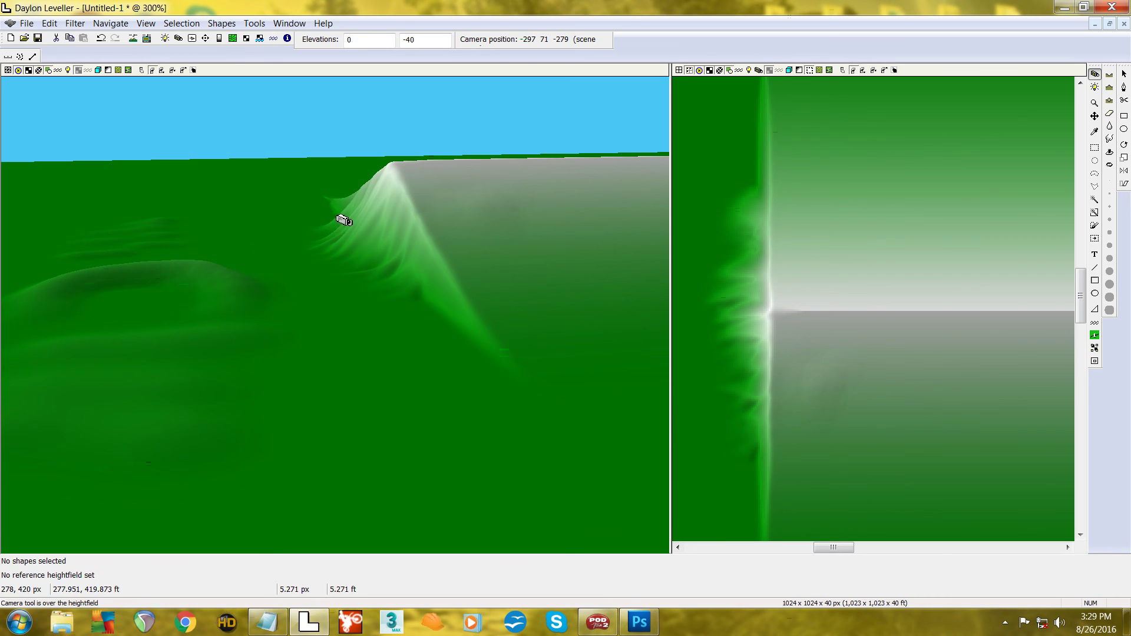
{"action": "left_click_drag", "start_coordinate": [358, 294], "coordinate": [478, 311]}
{"action": "left_click_drag", "start_coordinate": [331, 342], "coordinate": [429, 309]}
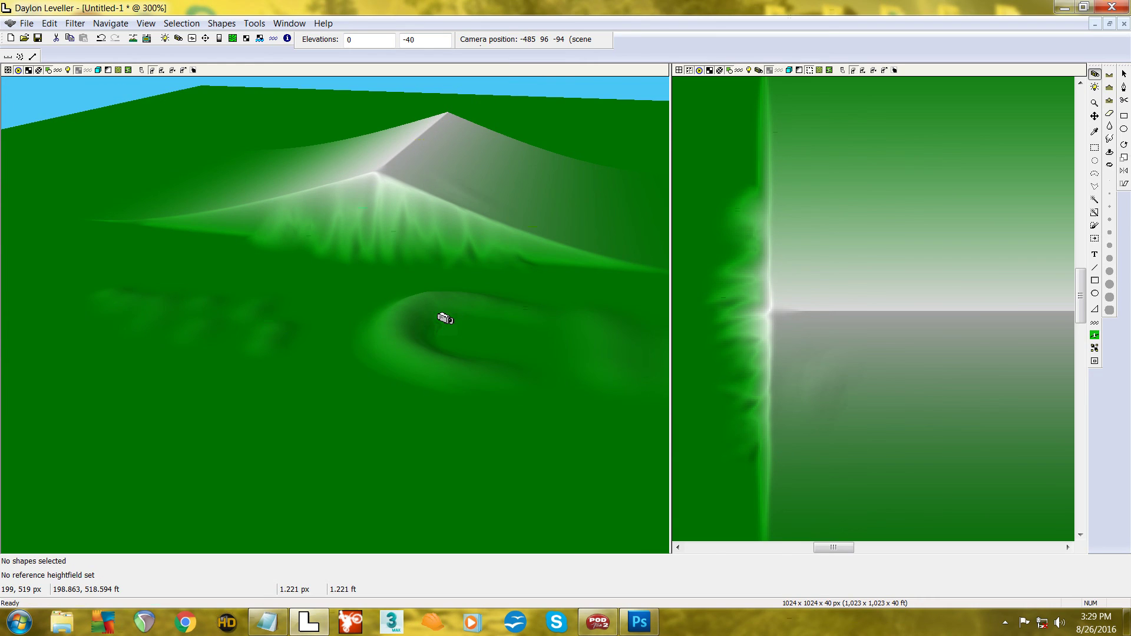
{"action": "scroll", "coordinate": [384, 317], "scroll_direction": "down", "scroll_amount": 1}
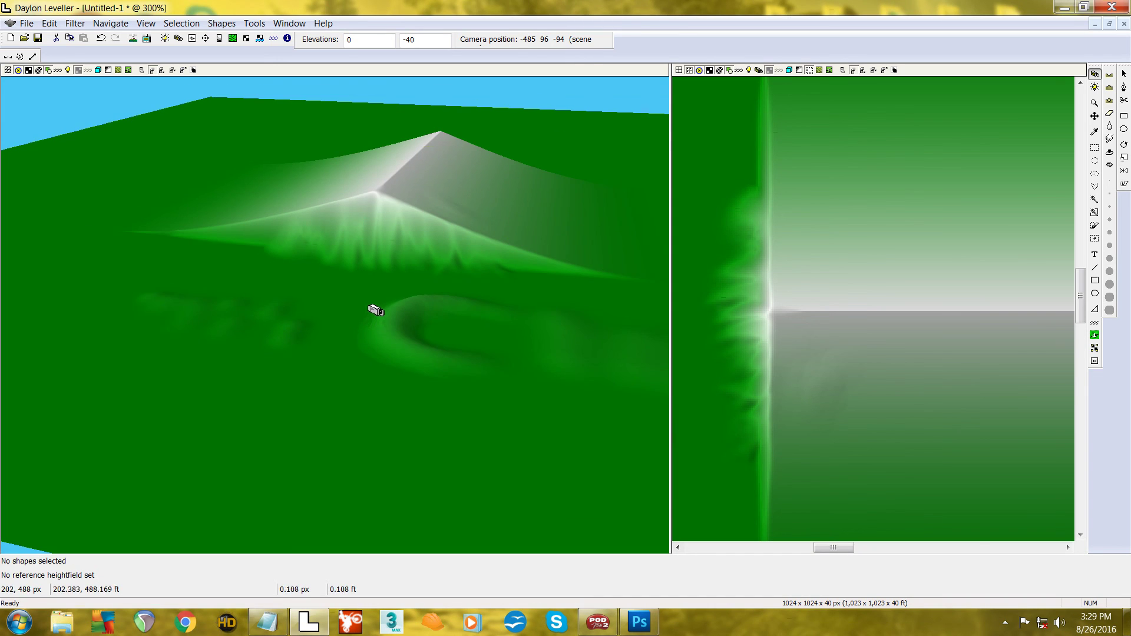
{"action": "middle_click_drag", "start_coordinate": [379, 296], "coordinate": [372, 336]}
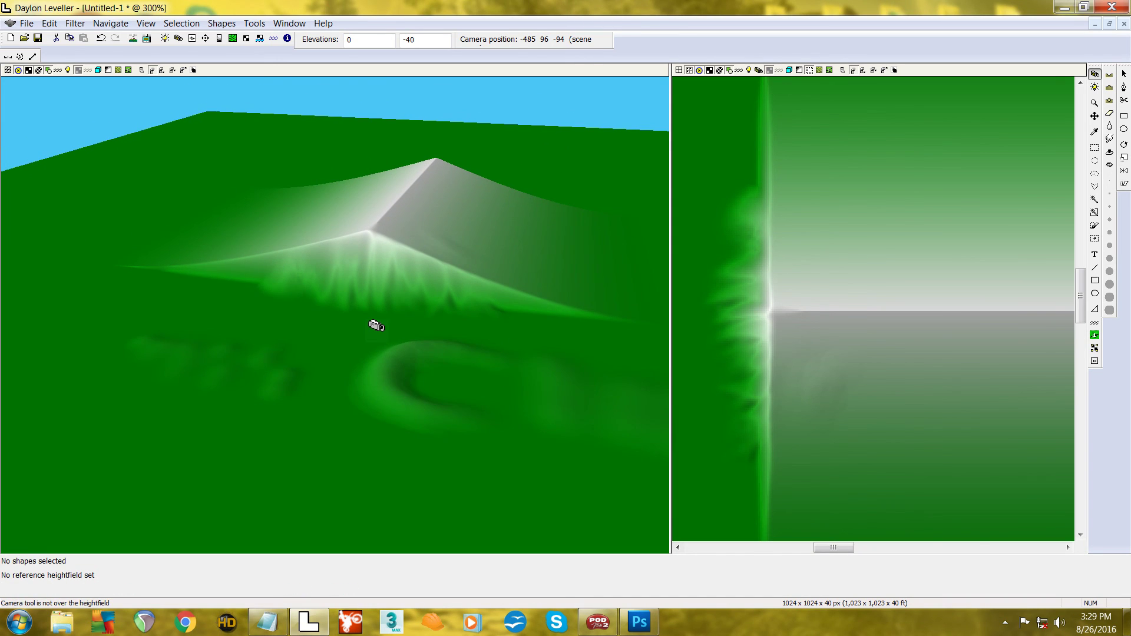